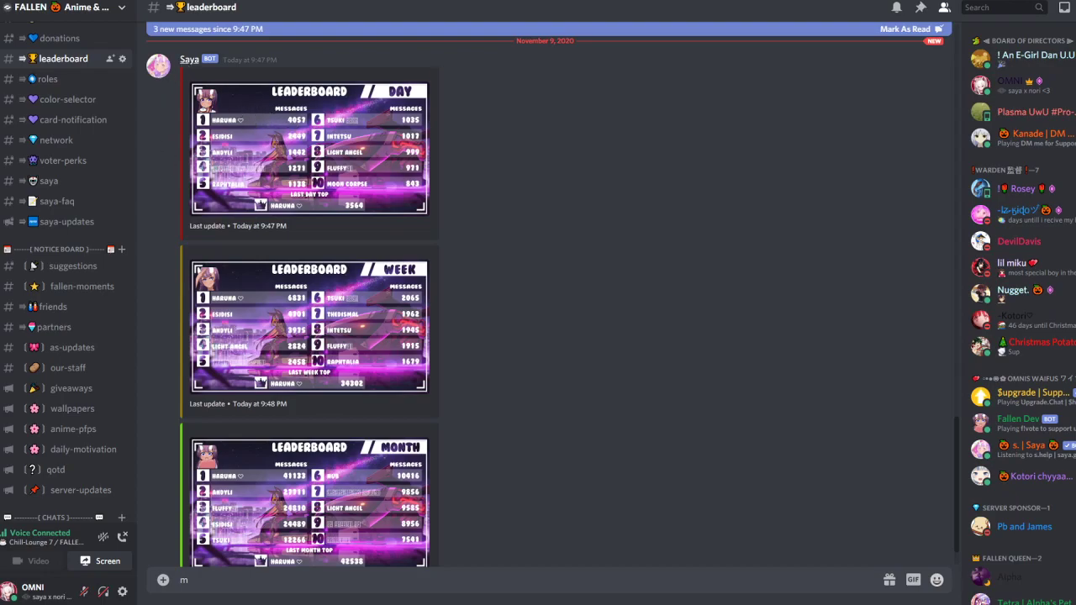
- Open the Saya Tutorials server's #general channel from the server list
left_click(0, 48)
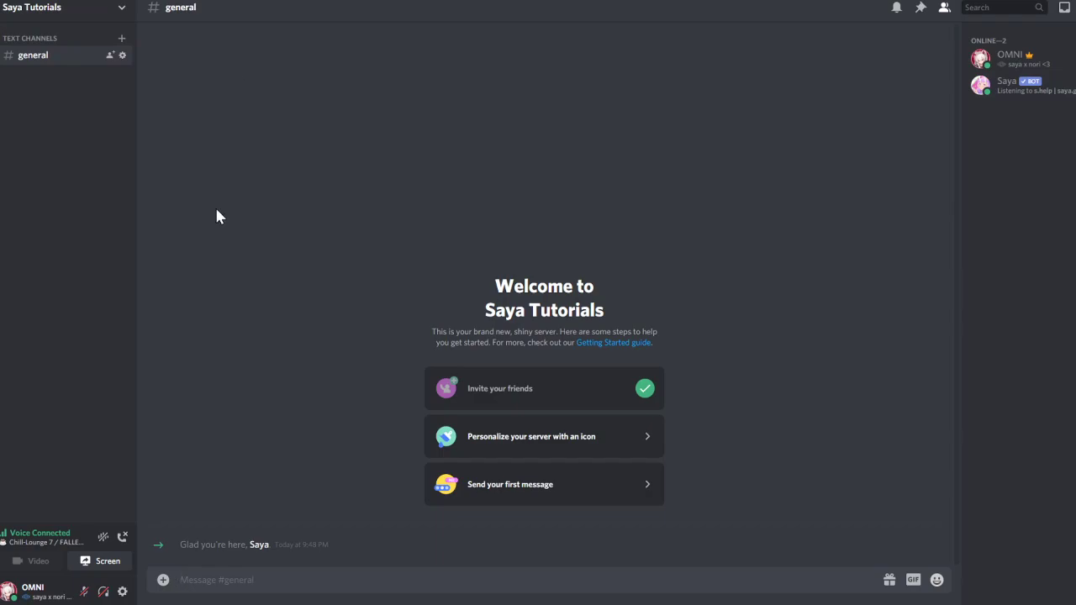
left_click(69, 17)
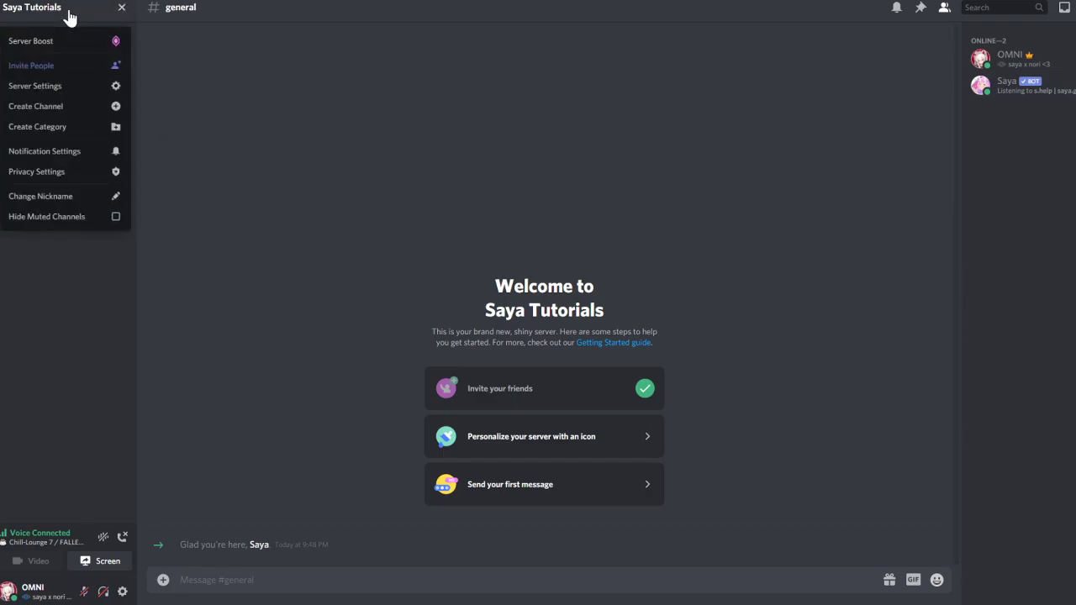
left_click(66, 87)
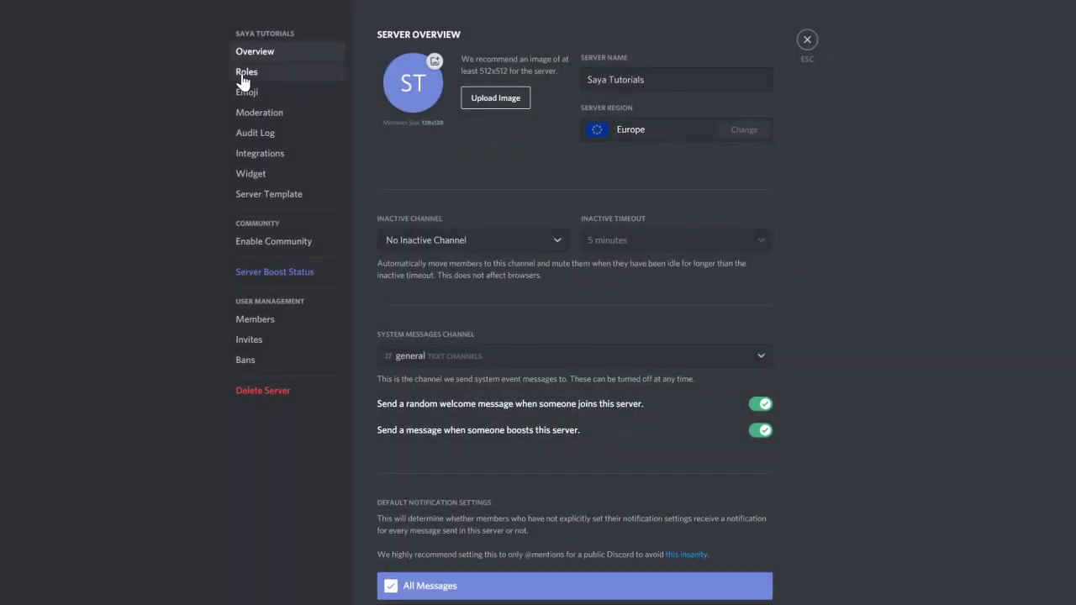
left_click(247, 74)
left_click(384, 56)
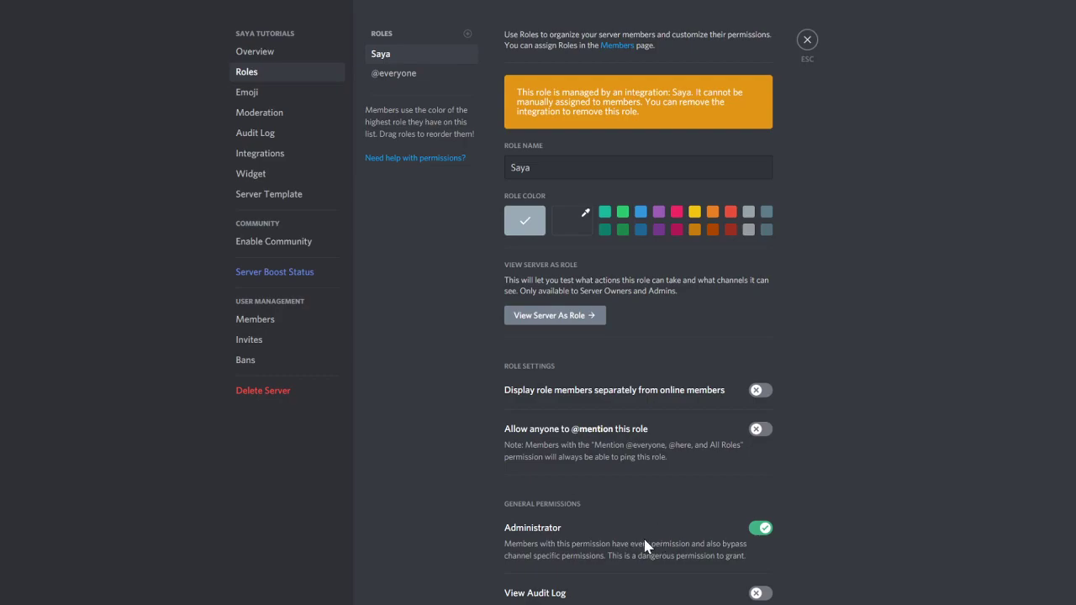
left_click(807, 39)
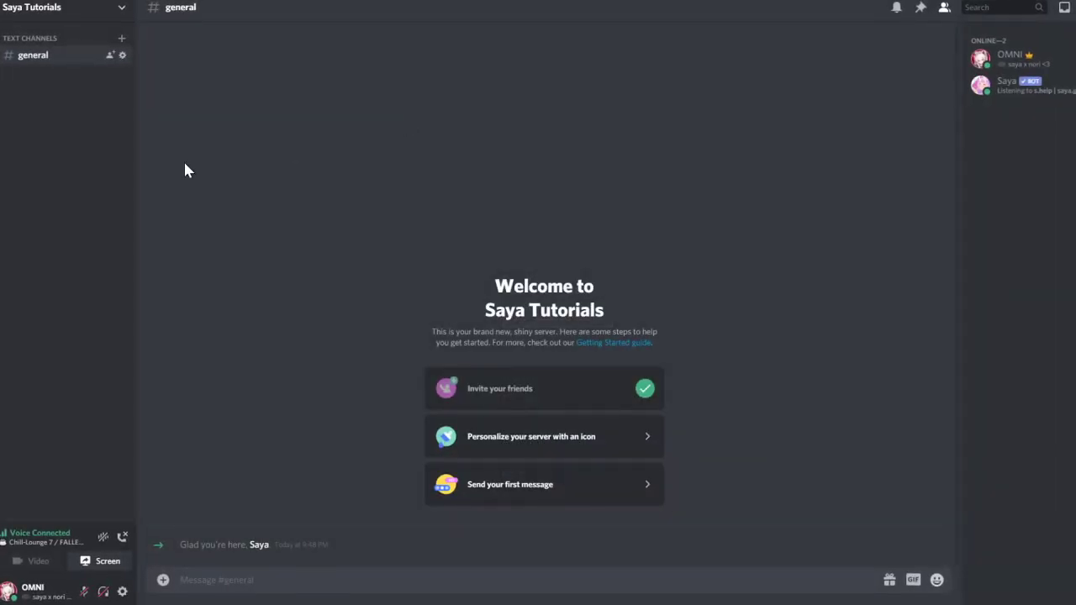
- Create a new text channel named 'leaderboard' in Saya Tutorials
left_click(123, 45)
type("lead")
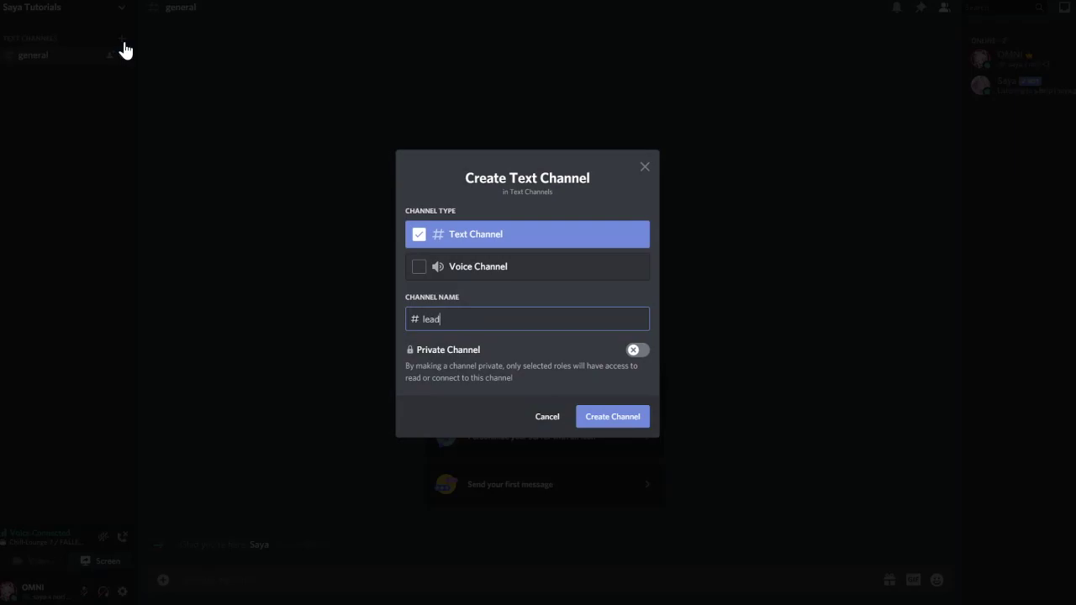
type("erboard")
key("Return")
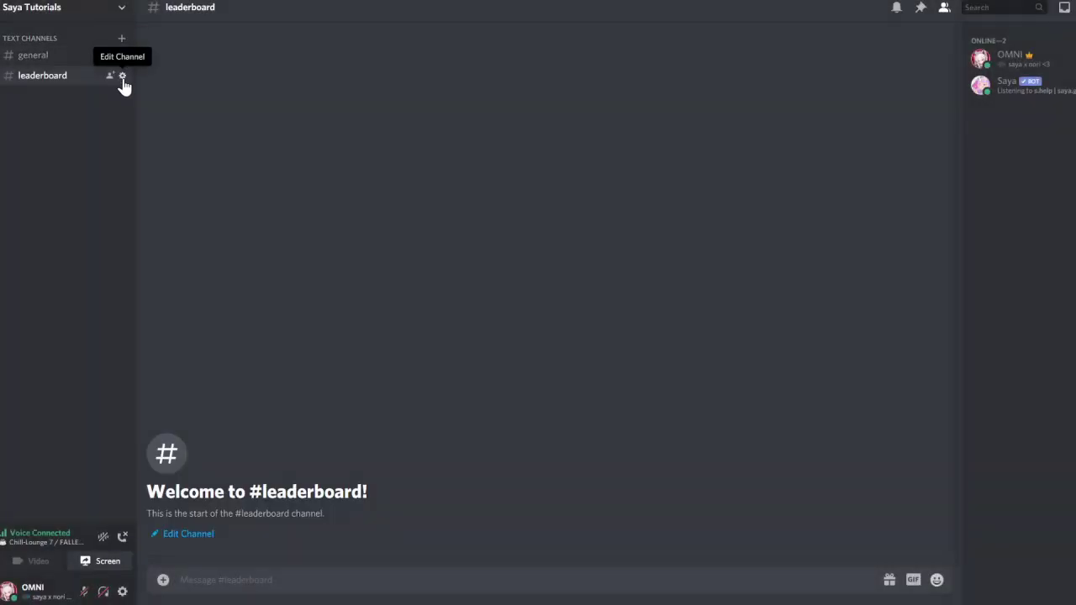
left_click(122, 76)
left_click(267, 73)
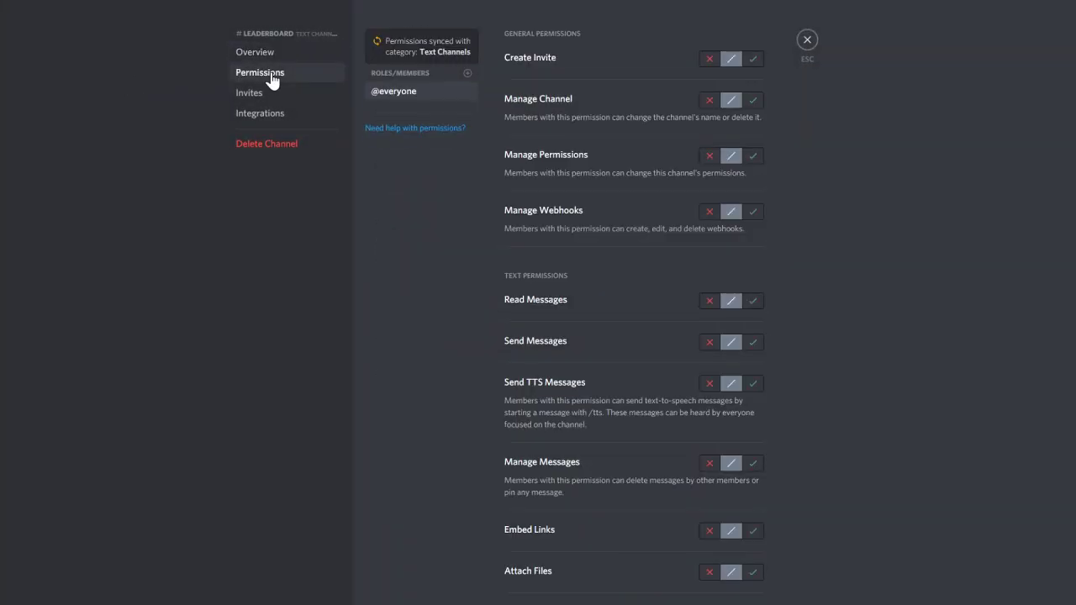
left_click(468, 79)
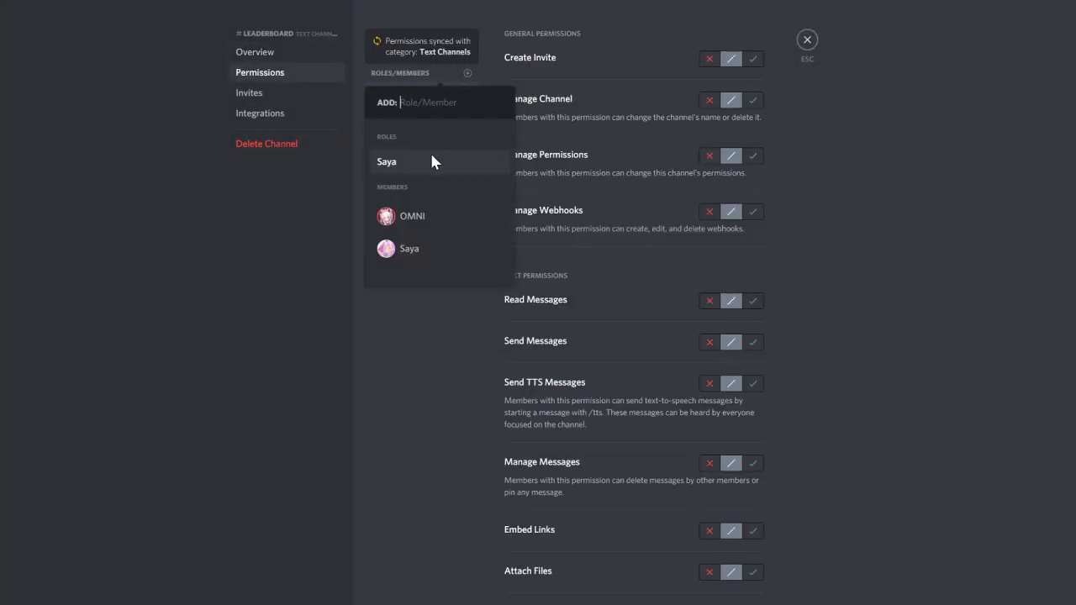
left_click(409, 248)
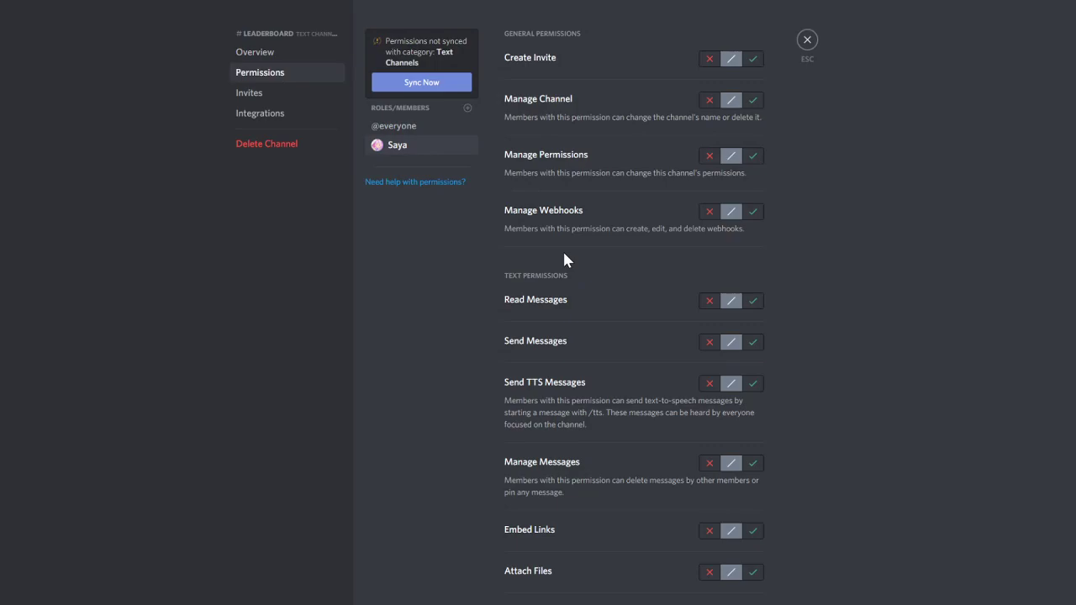
left_click(407, 128)
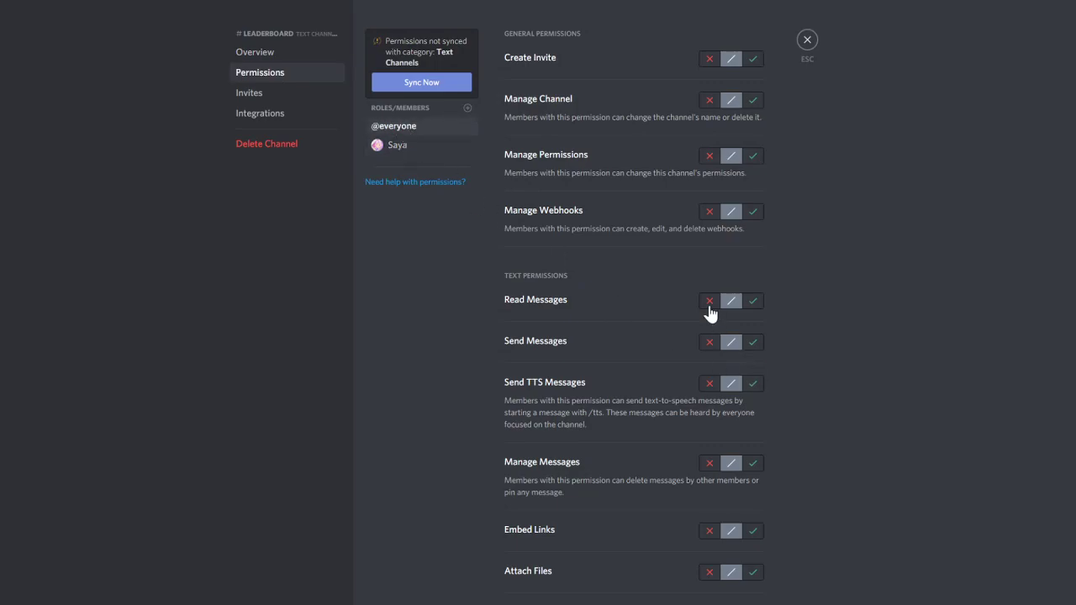
left_click(709, 303)
left_click(709, 342)
left_click(413, 151)
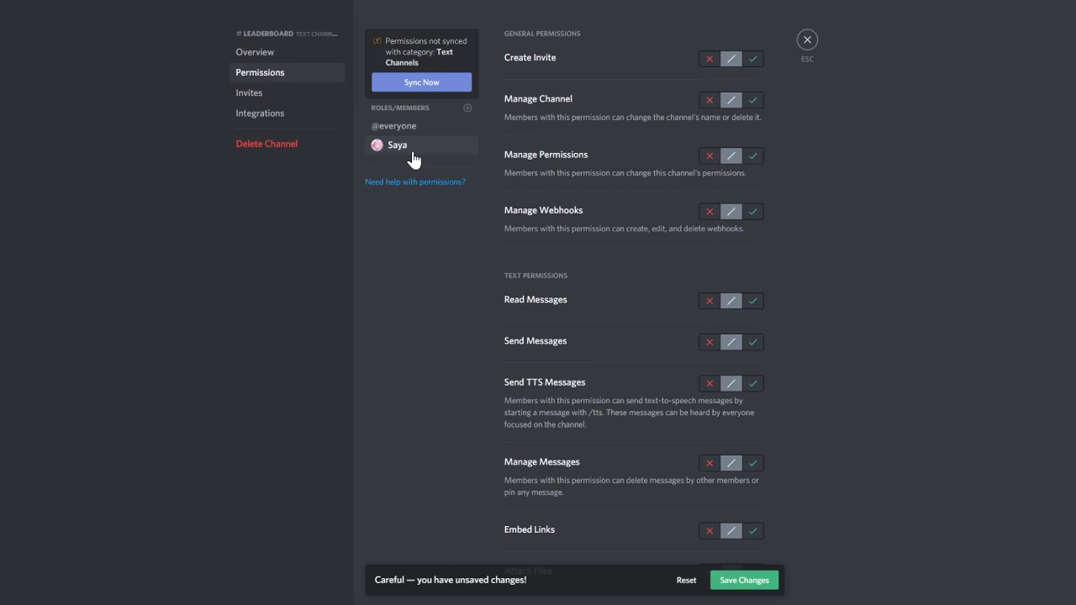
left_click(754, 303)
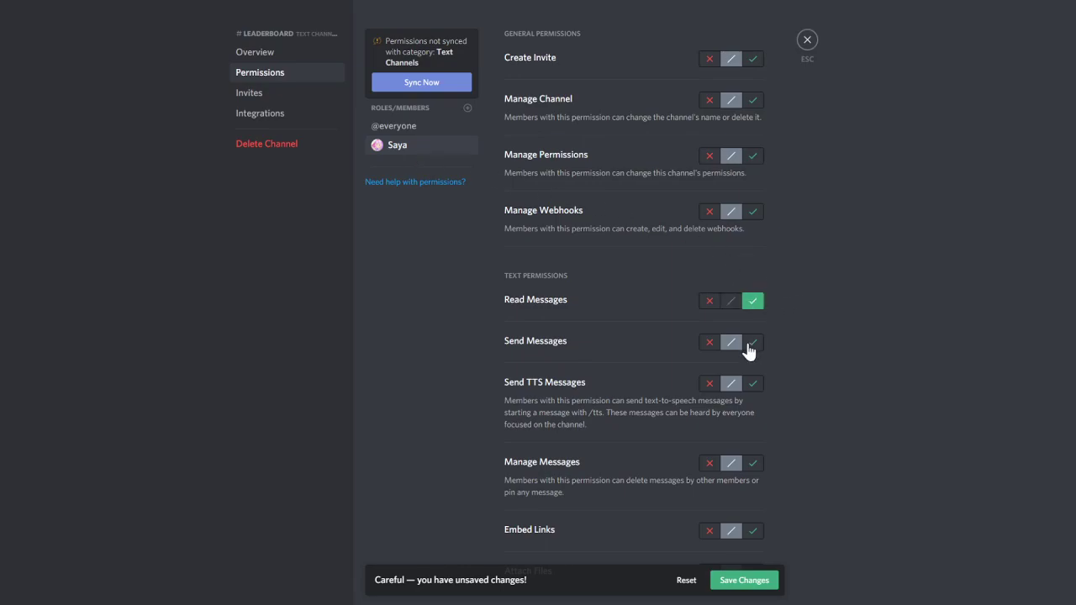
left_click(753, 345)
left_click(710, 383)
scroll(703, 478, "down", 1)
left_click(753, 403)
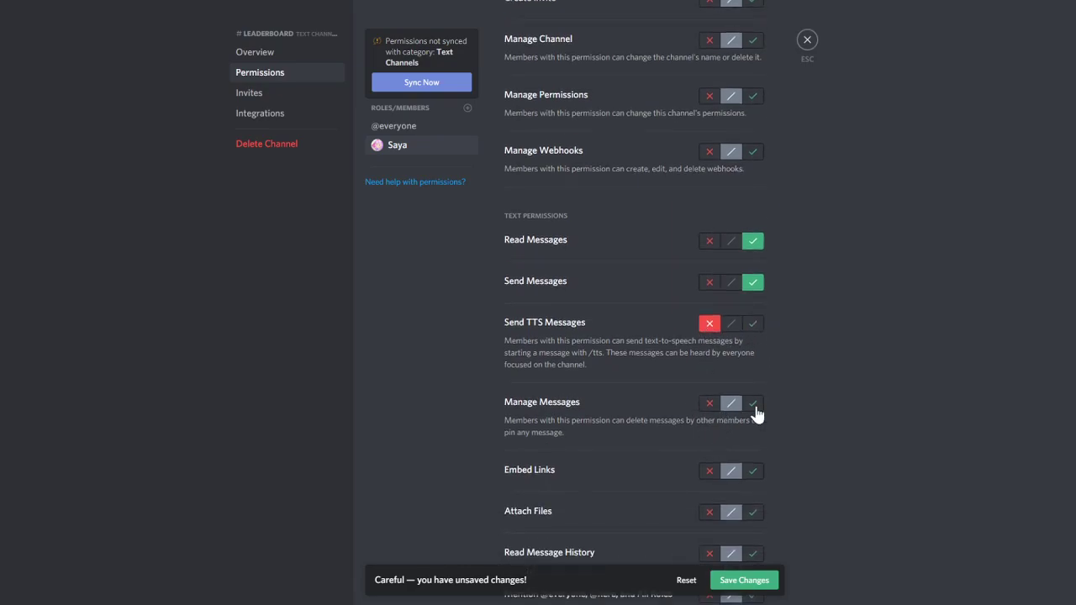
scroll(713, 410, "down", 1)
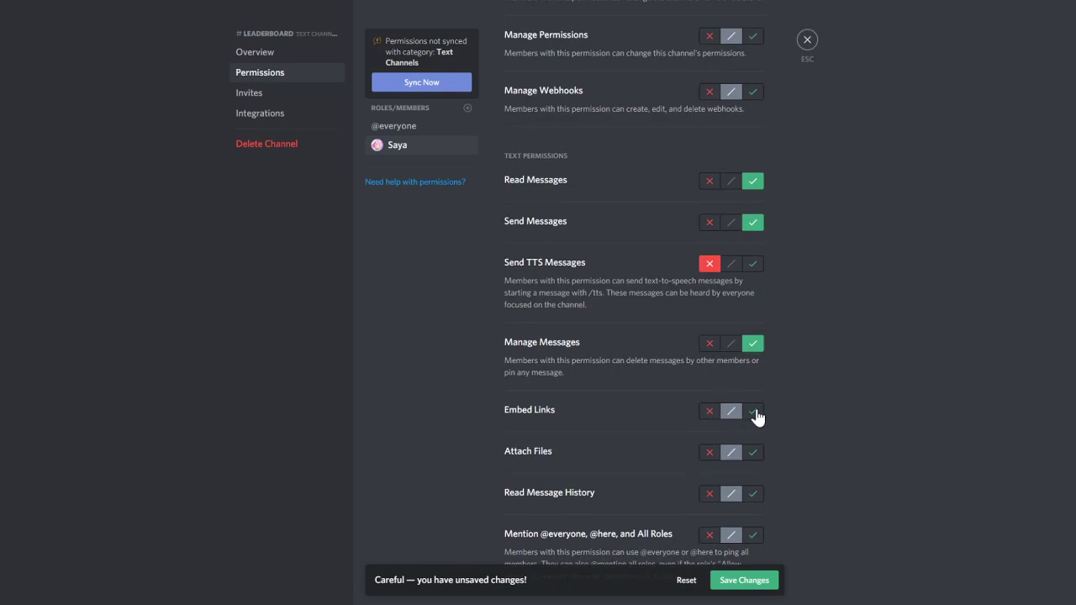
scroll(752, 461, "down", 2)
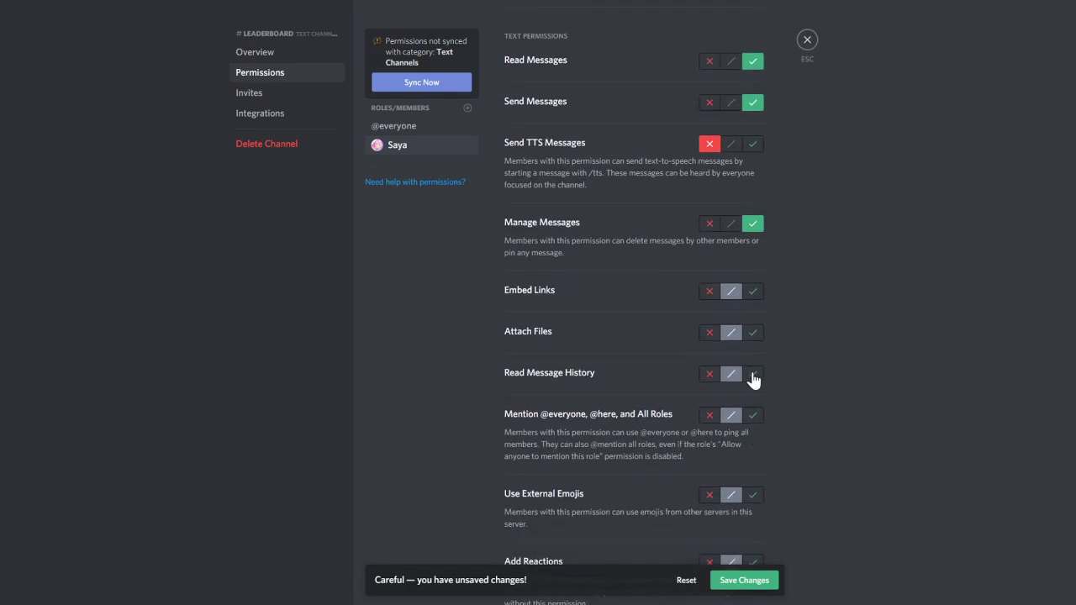
left_click(753, 373)
left_click(709, 415)
scroll(725, 488, "down", 1)
scroll(751, 353, "up", 6)
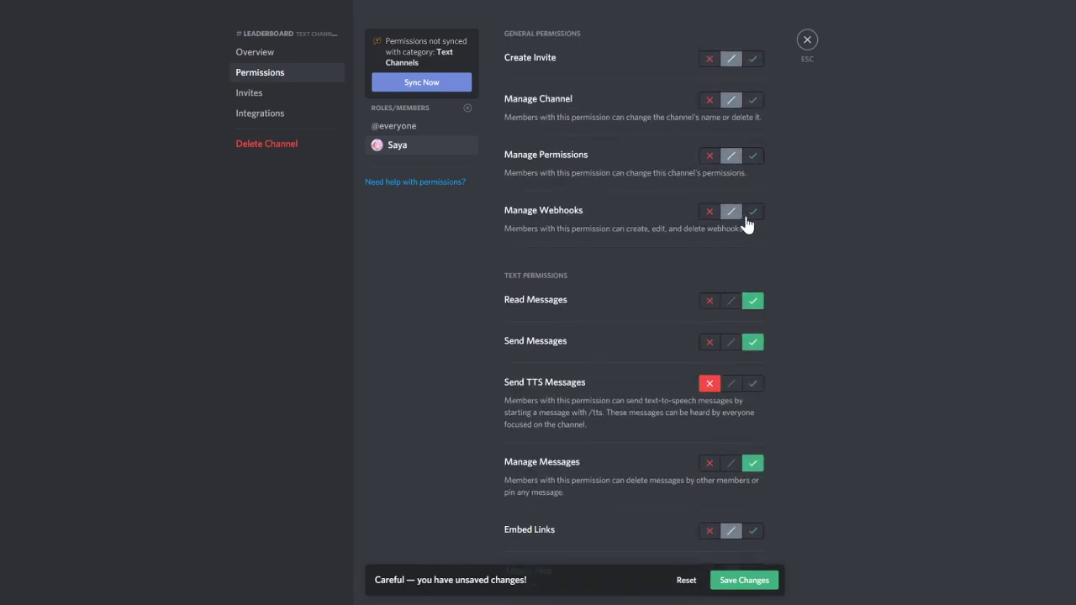
left_click(752, 211)
left_click(751, 586)
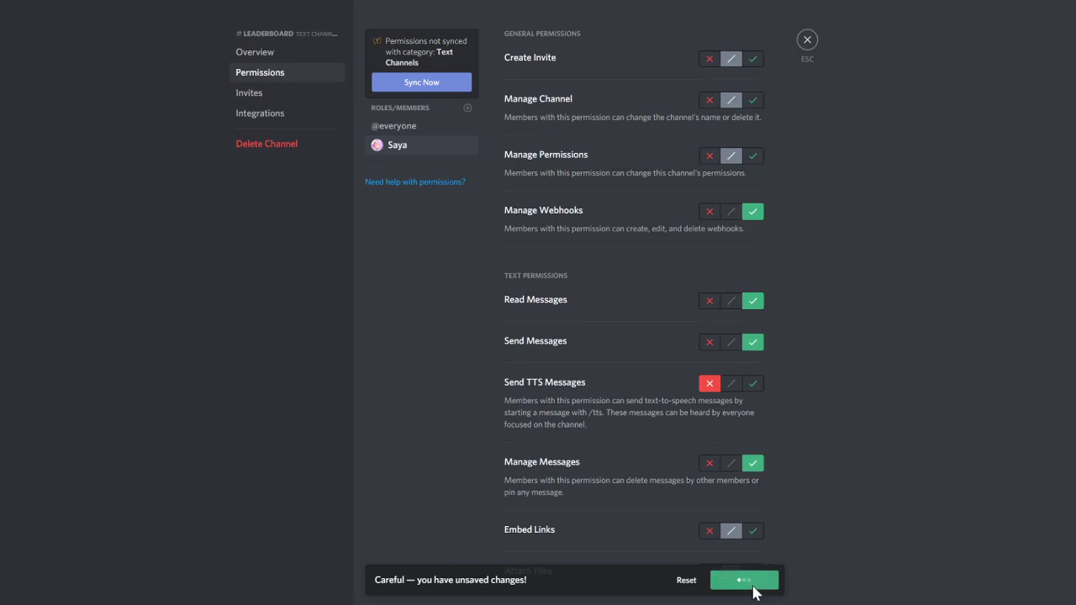
- Close the channel settings and return to Saya Tutorials' #general channel
left_click(807, 39)
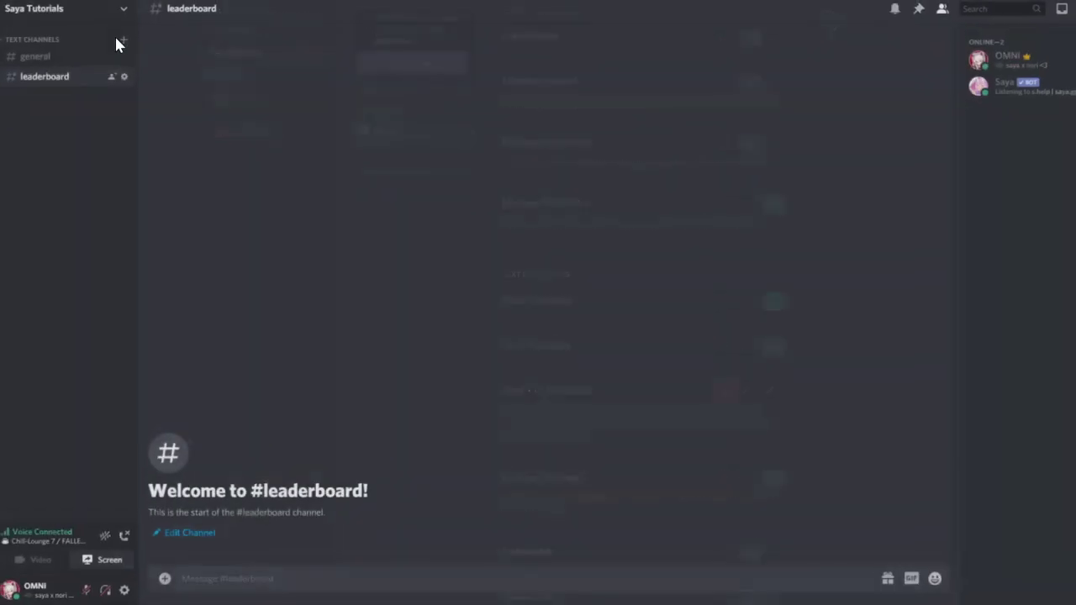
left_click(3, 135)
type("m")
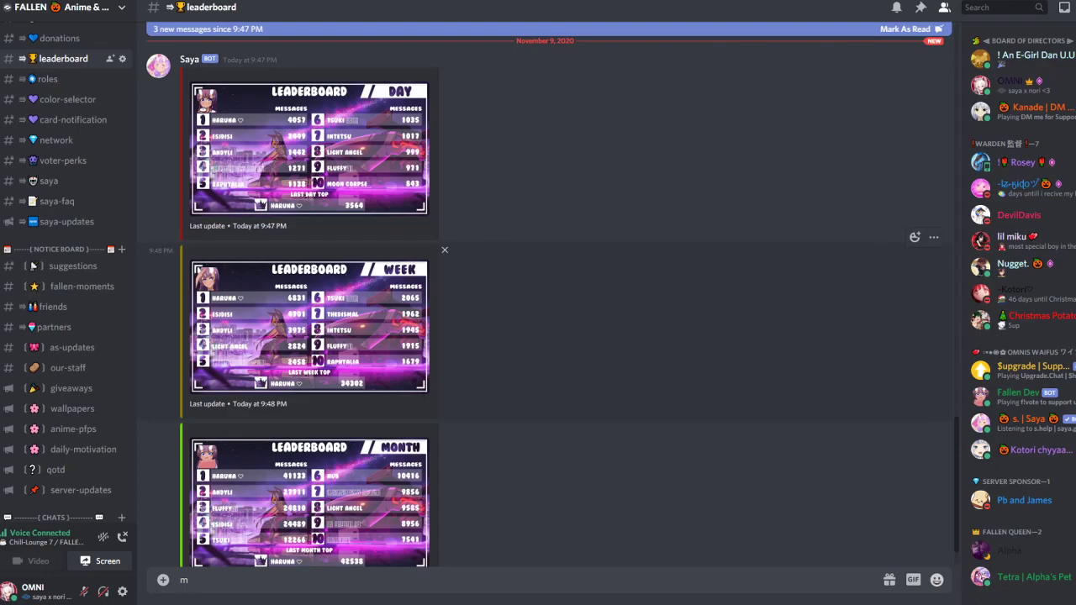
left_click(3, 80)
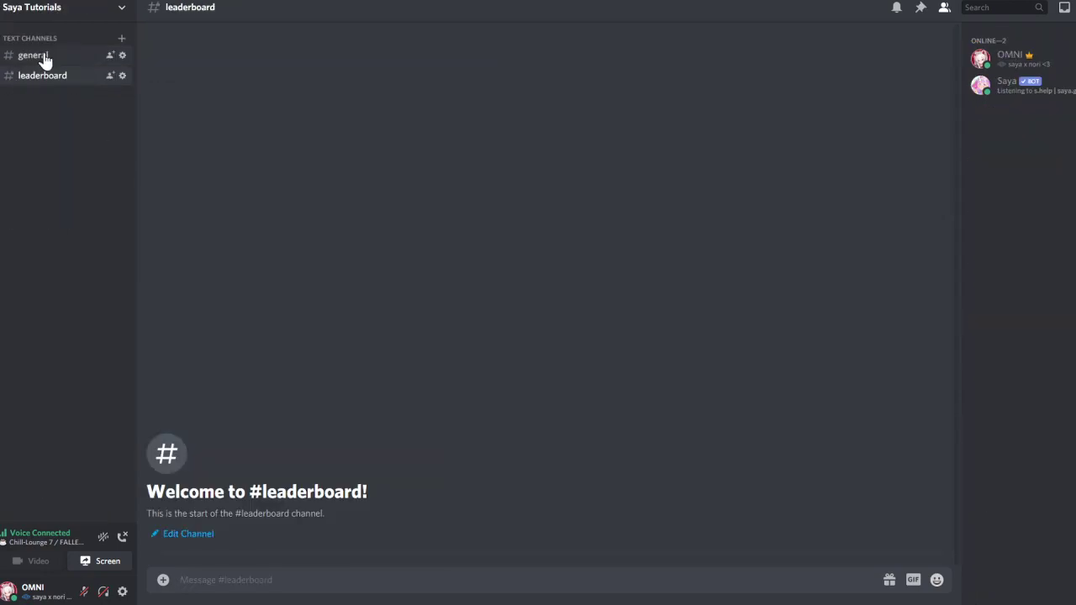
left_click(34, 55)
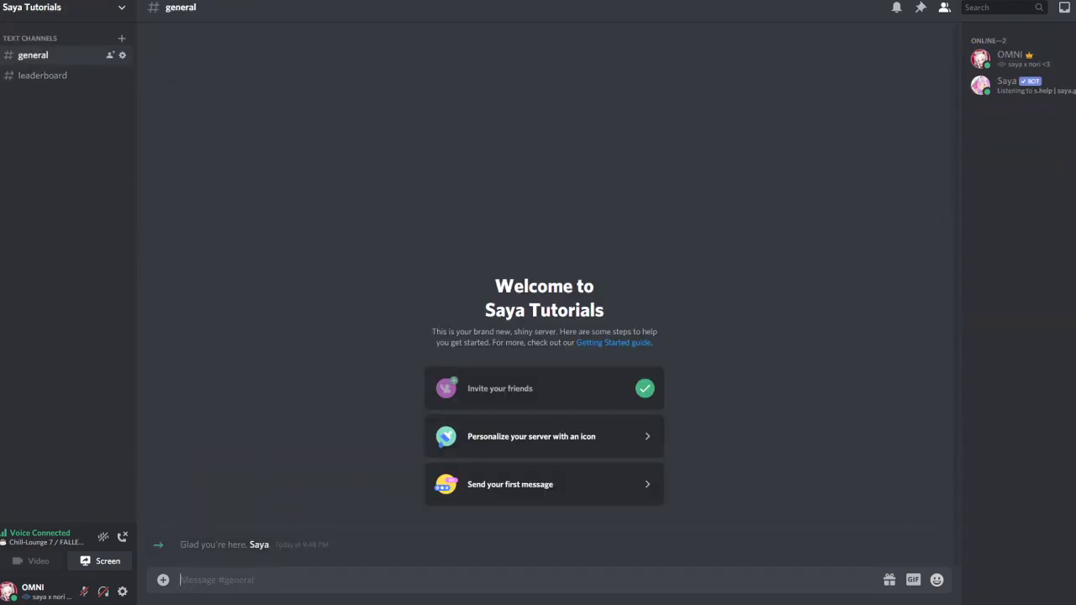
- Send 's.mlbset on' in #general to enable Saya's message counter
type("s.mlbset on")
key("Return")
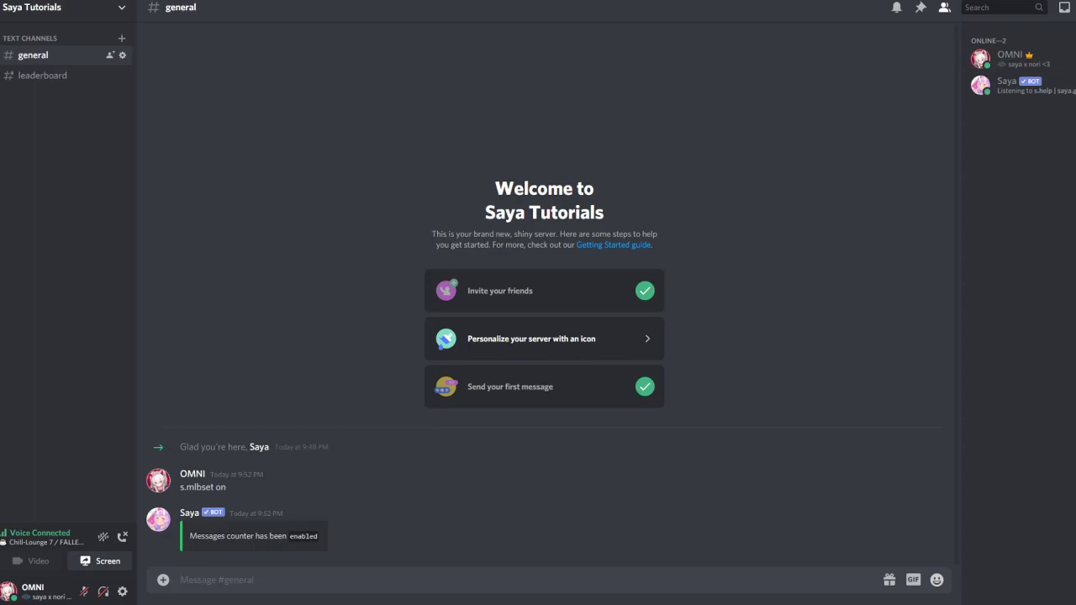
type("s.mlbset lb")
- Complete the command with #leaderboard and send it to set the leaderboard channel
type("#leade")
key("Return")
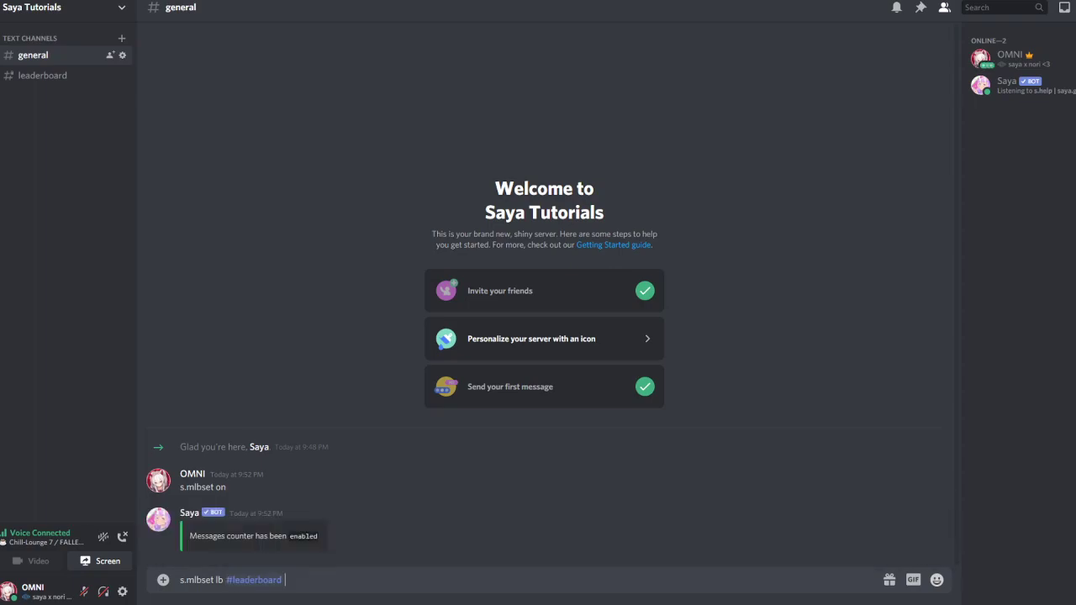
key("Return")
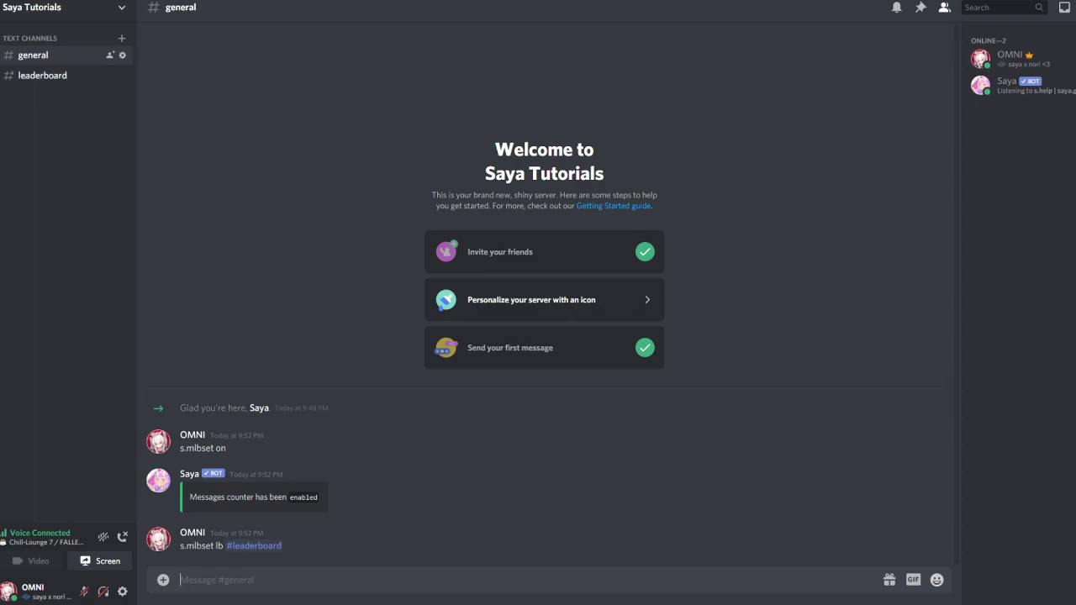
- Check #leaderboard, then highlight Saya's 'Message counter leaderboard' confirmation in #general
left_click(26, 77)
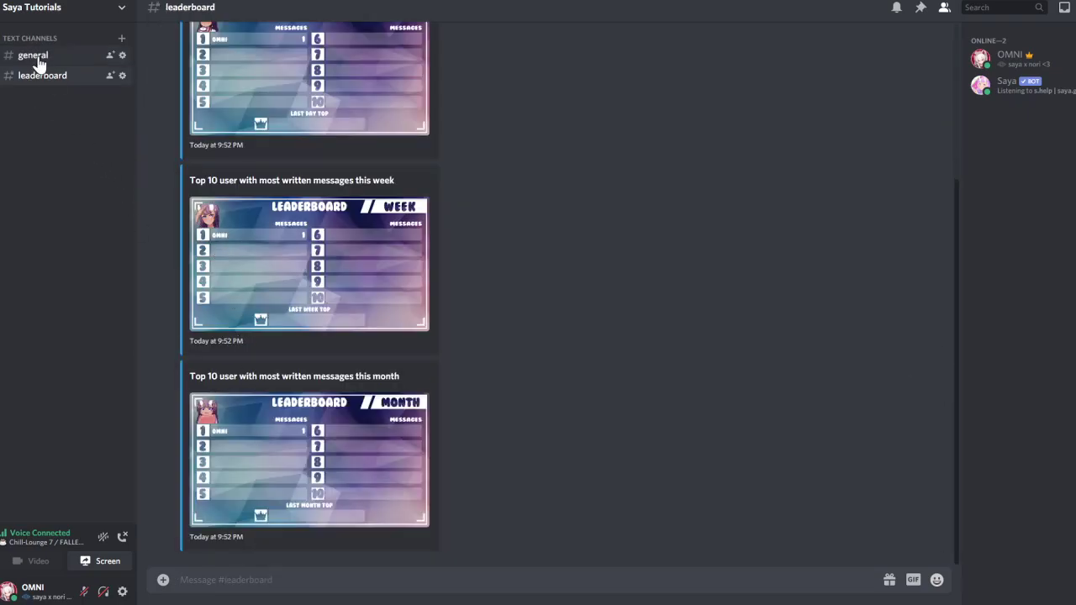
left_click(38, 59)
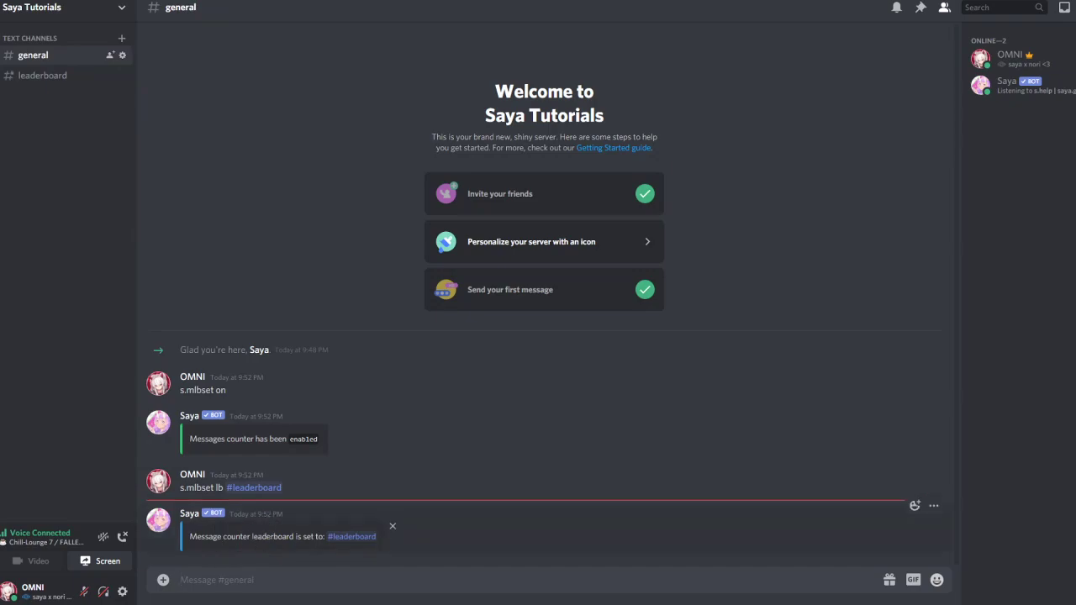
left_click_drag(188, 543, 223, 545)
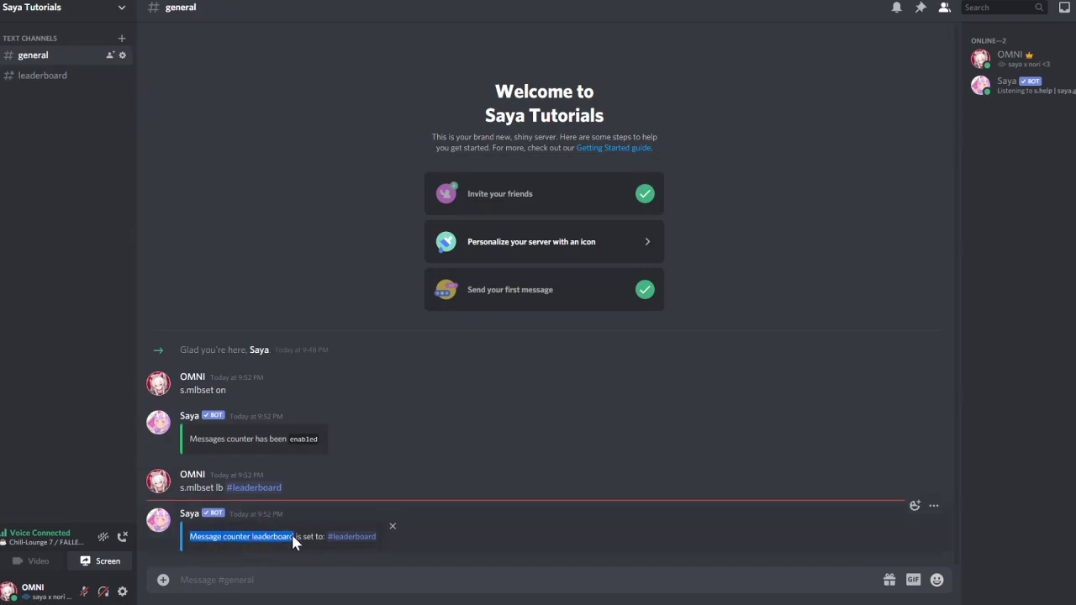
left_click_drag(310, 543, 269, 573)
left_click(269, 579)
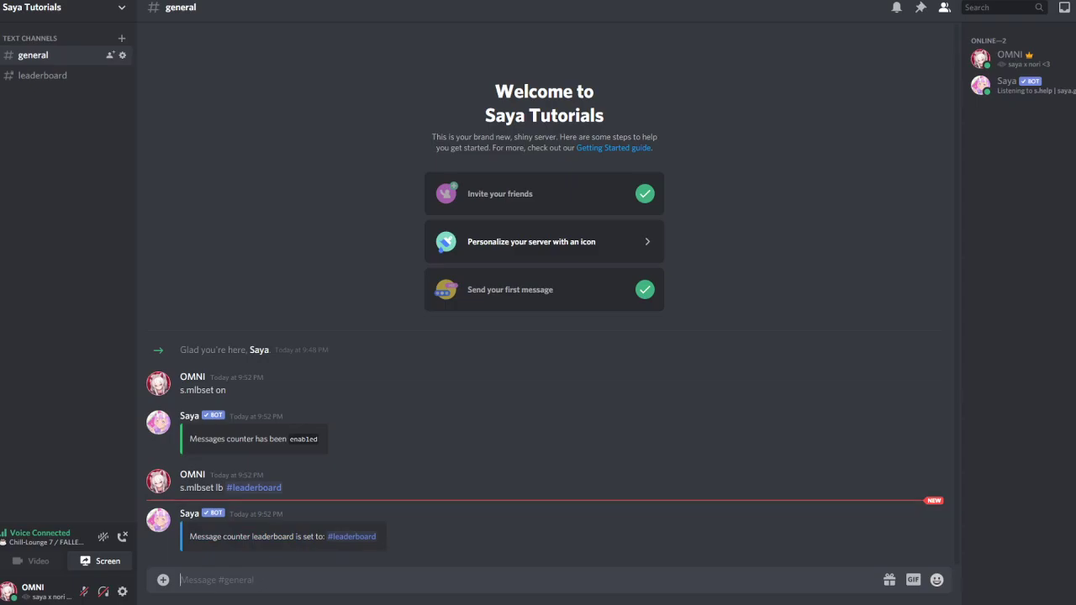
- Review the day, week and month boards in #leaderboard, then go back to #general
left_click(61, 76)
scroll(260, 290, "up", 3)
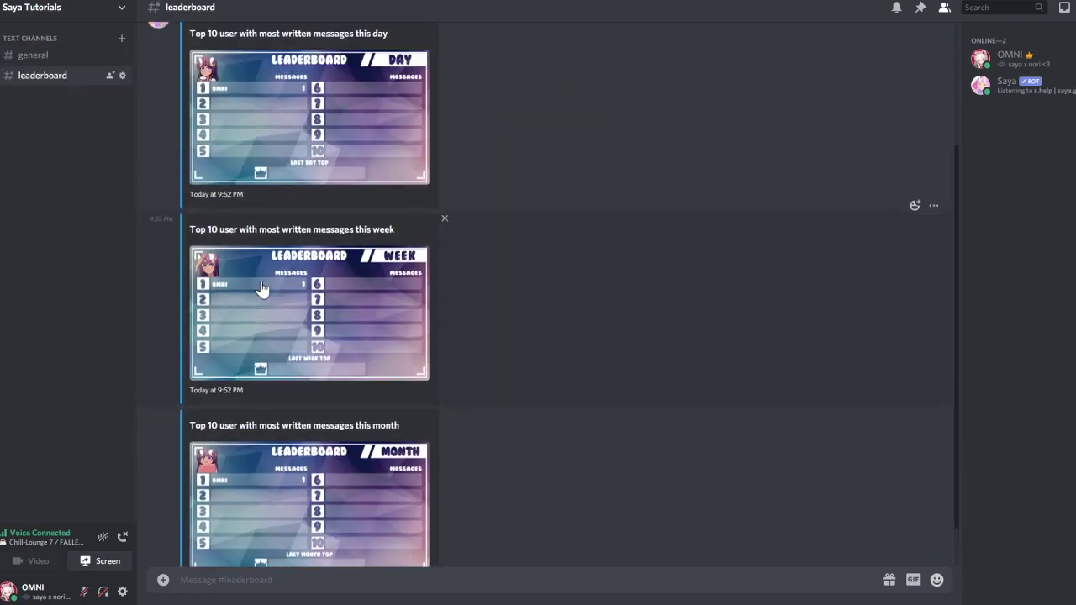
scroll(190, 185, "down", 3)
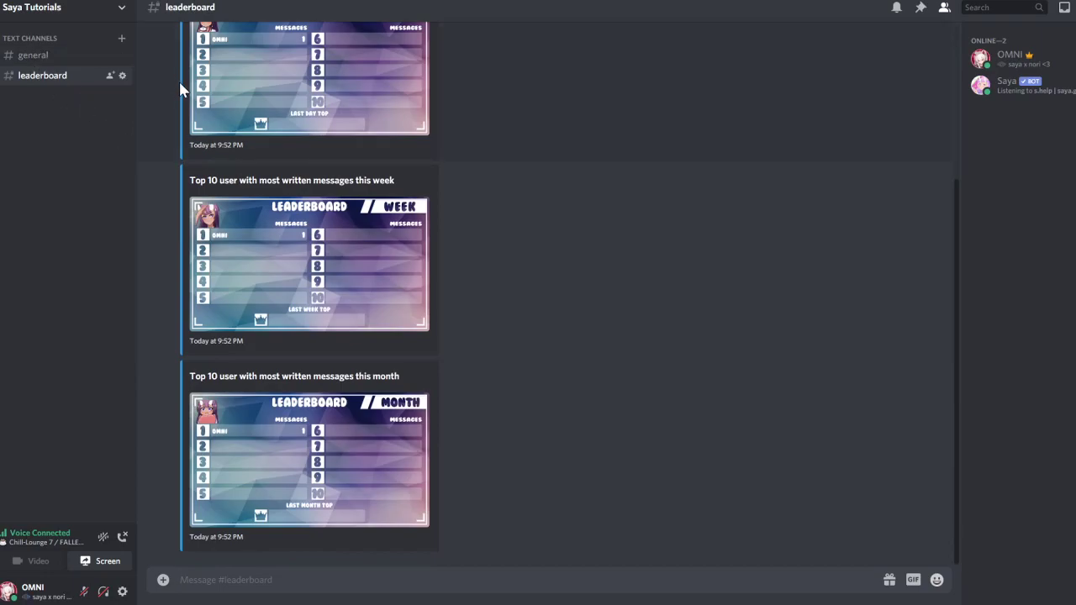
left_click(36, 55)
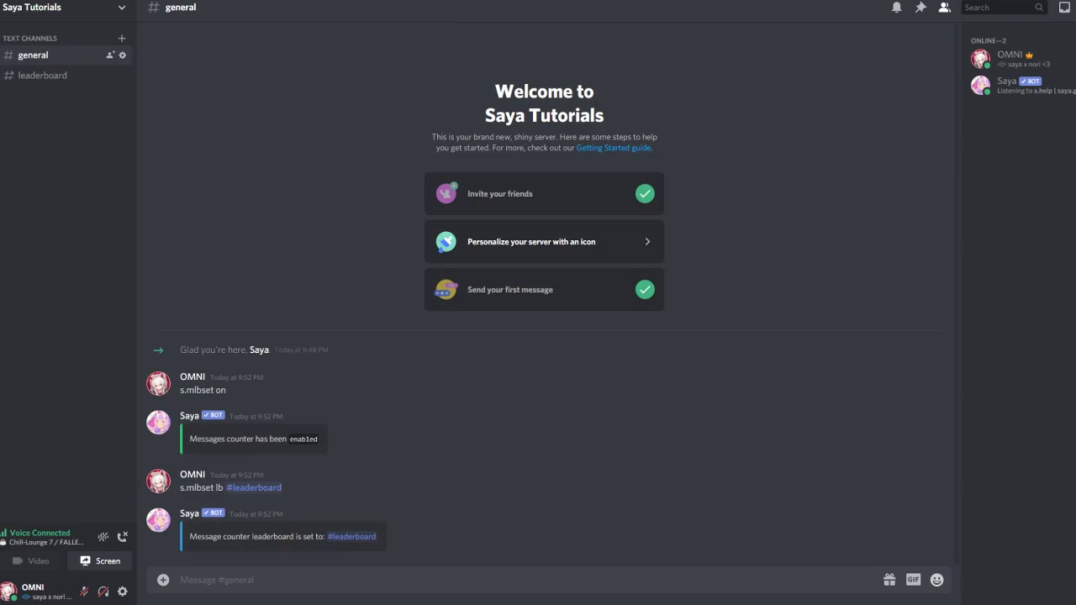
- Apply the blue diagonal-streak image, page 6/16 of 's.mlbset bg list', as the leaderboard background
type("s.mlbset bg list")
key("Return")
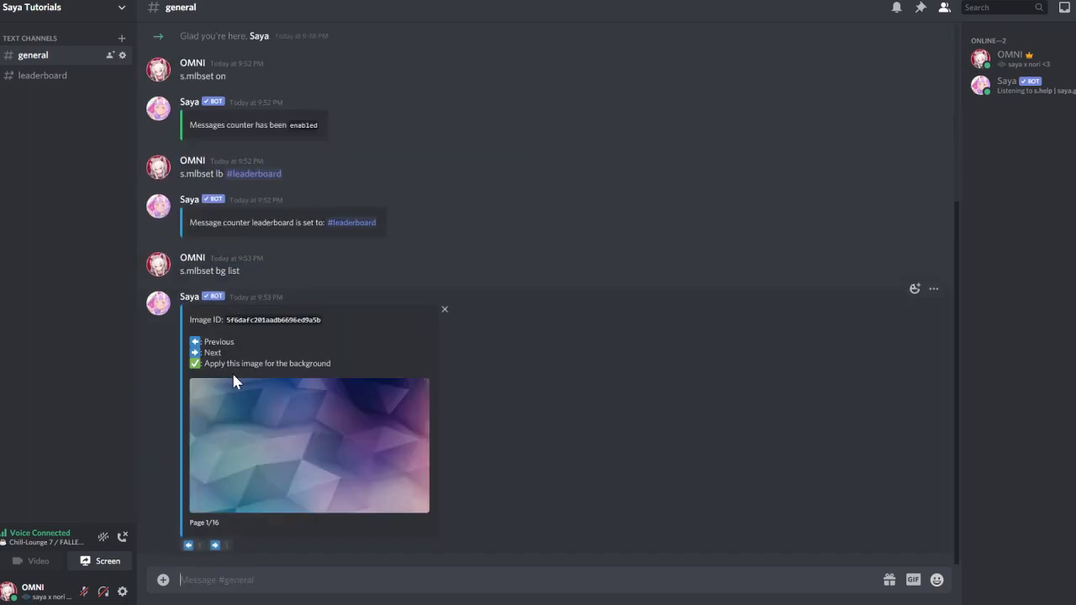
left_click(217, 546)
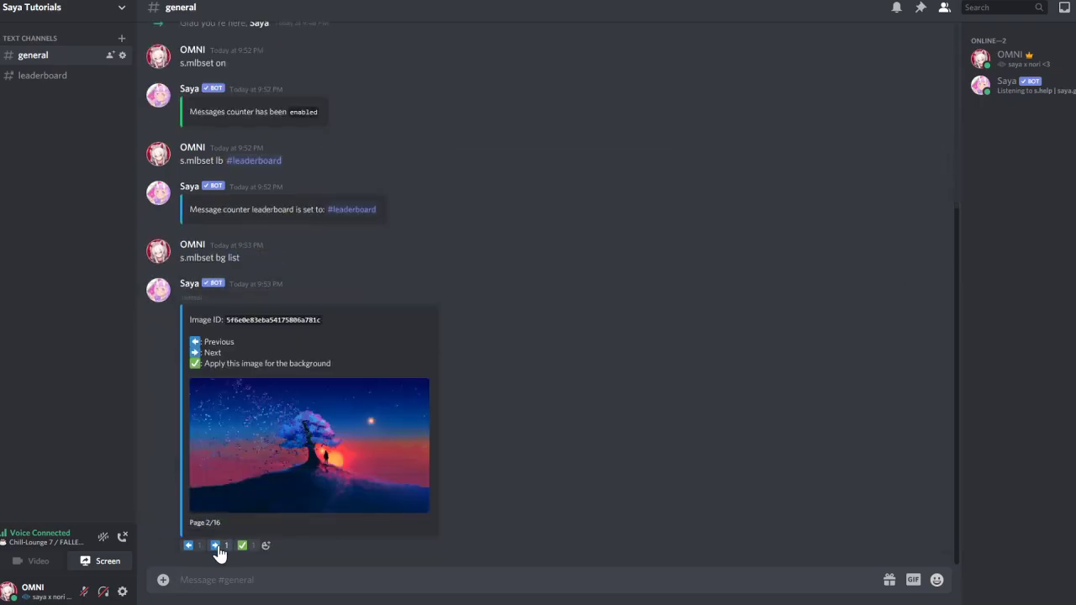
left_click(217, 547)
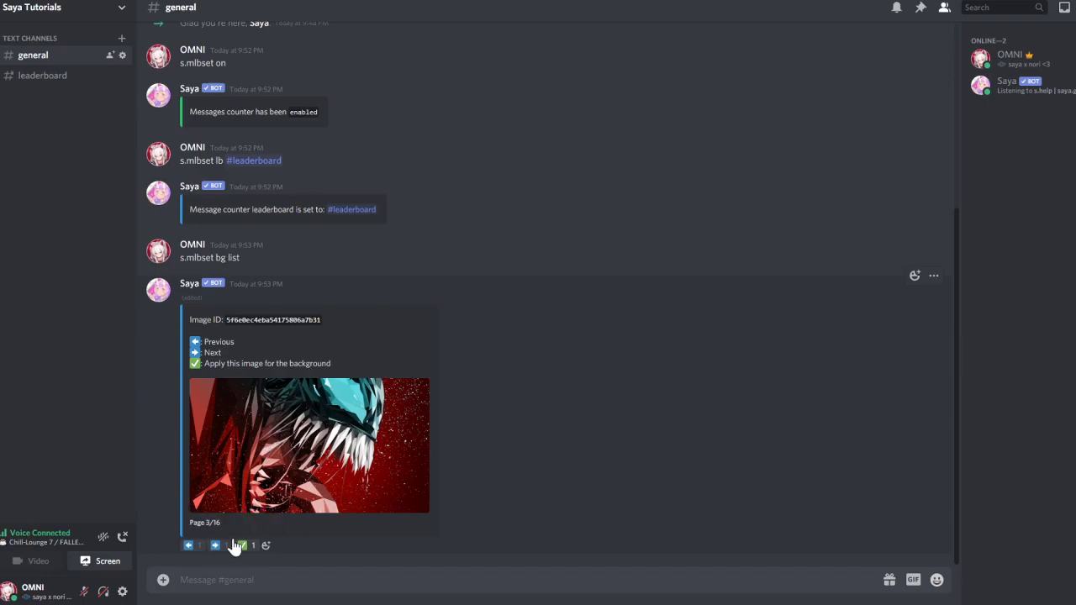
left_click(216, 545)
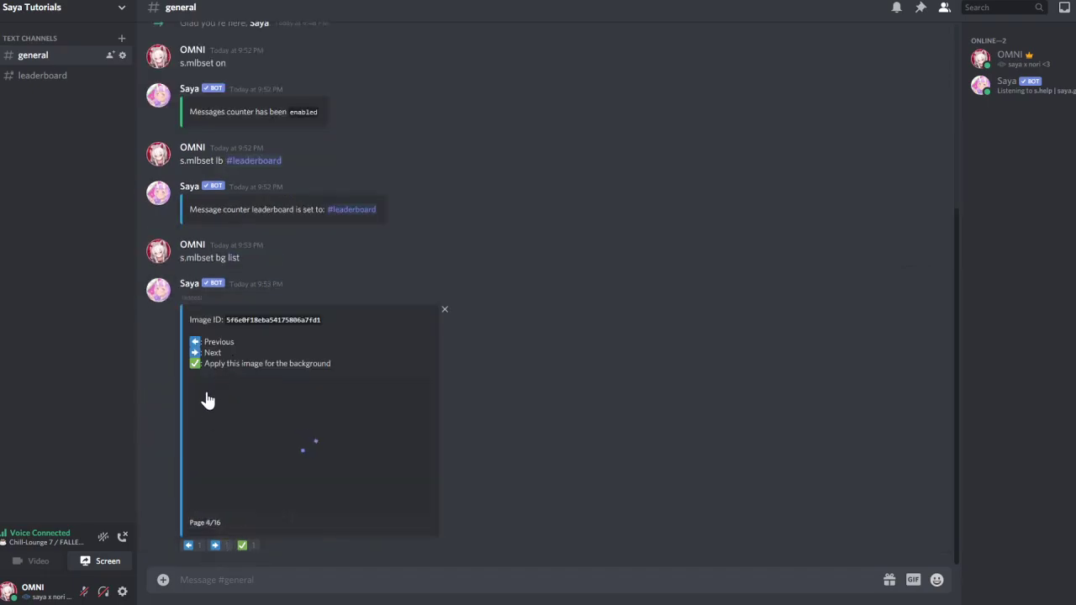
left_click(216, 546)
left_click(216, 546)
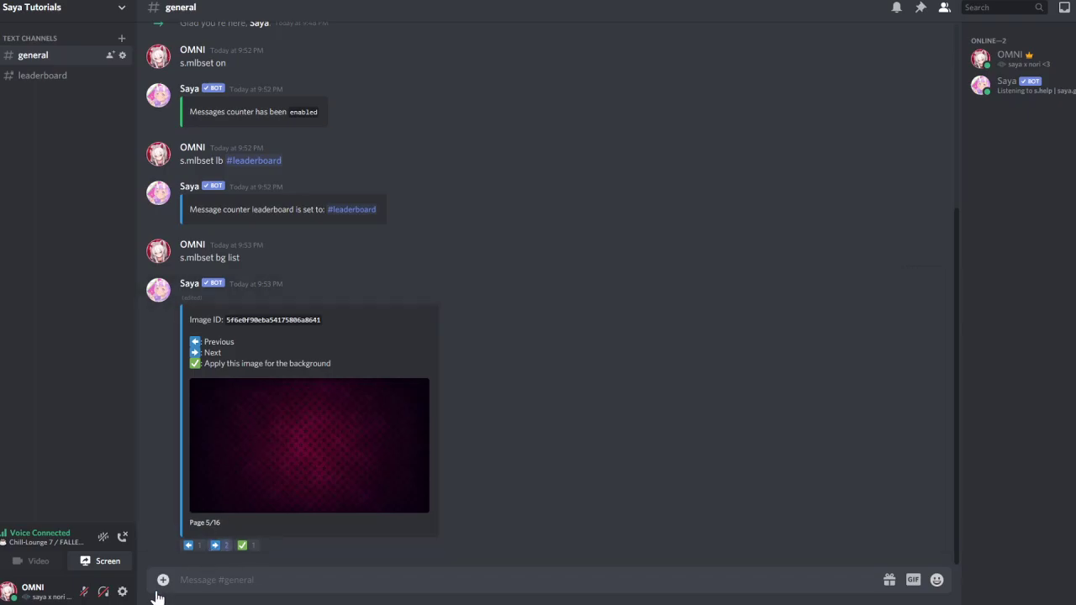
left_click(243, 545)
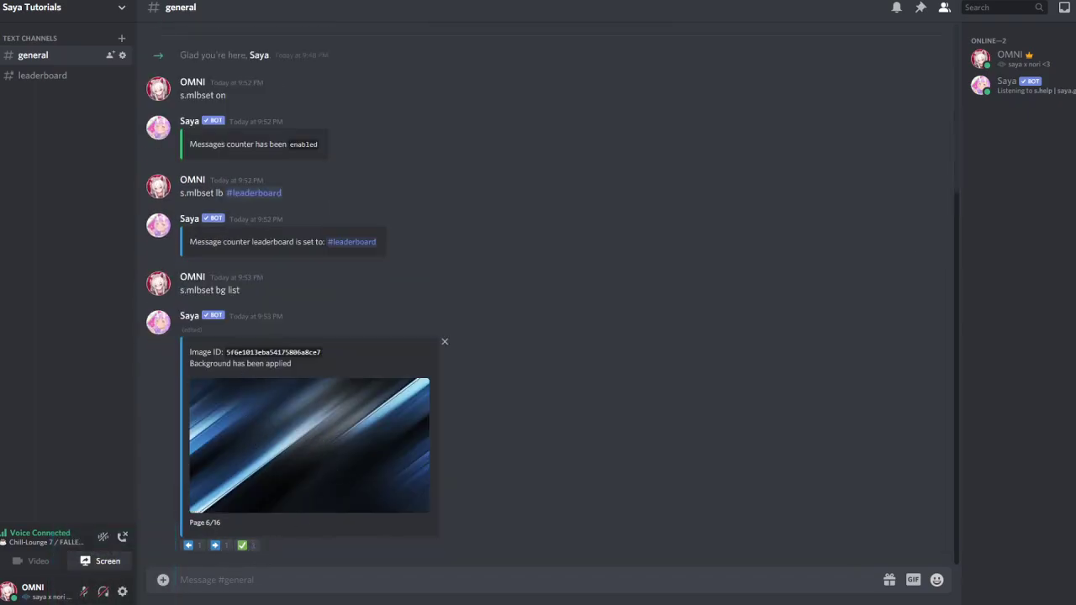
left_click(38, 76)
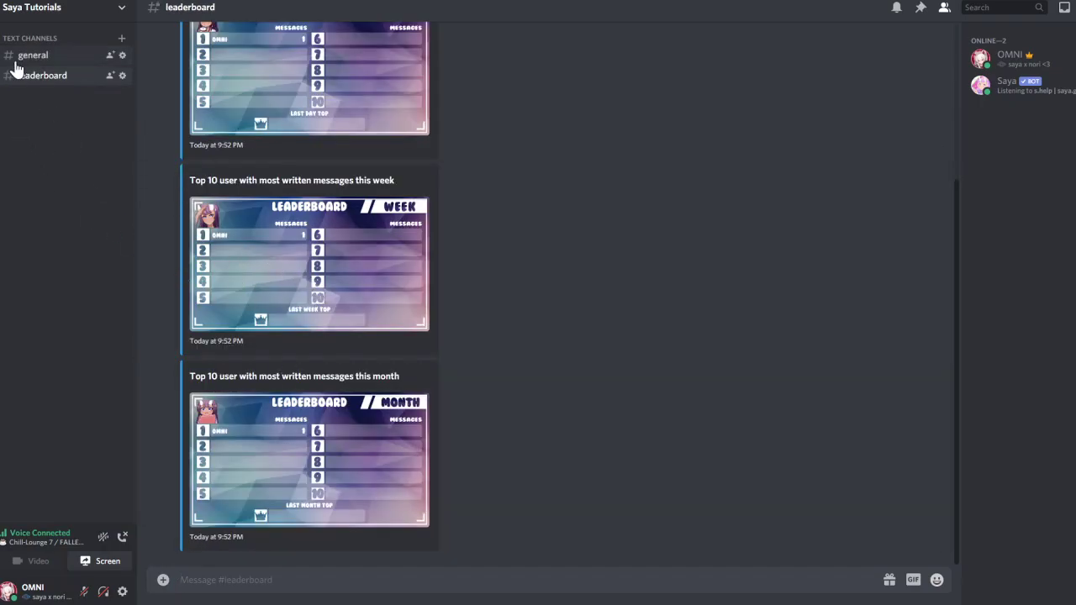
left_click(21, 61)
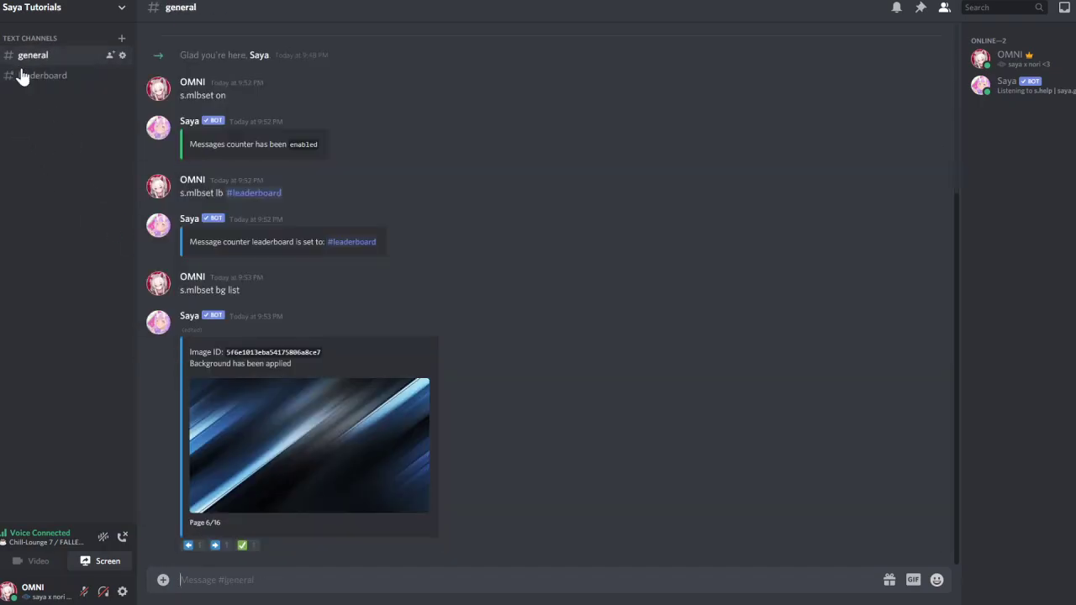
- Create a 'memes' text channel and place it above #leaderboard in the channel list
left_click(122, 39)
type("memes")
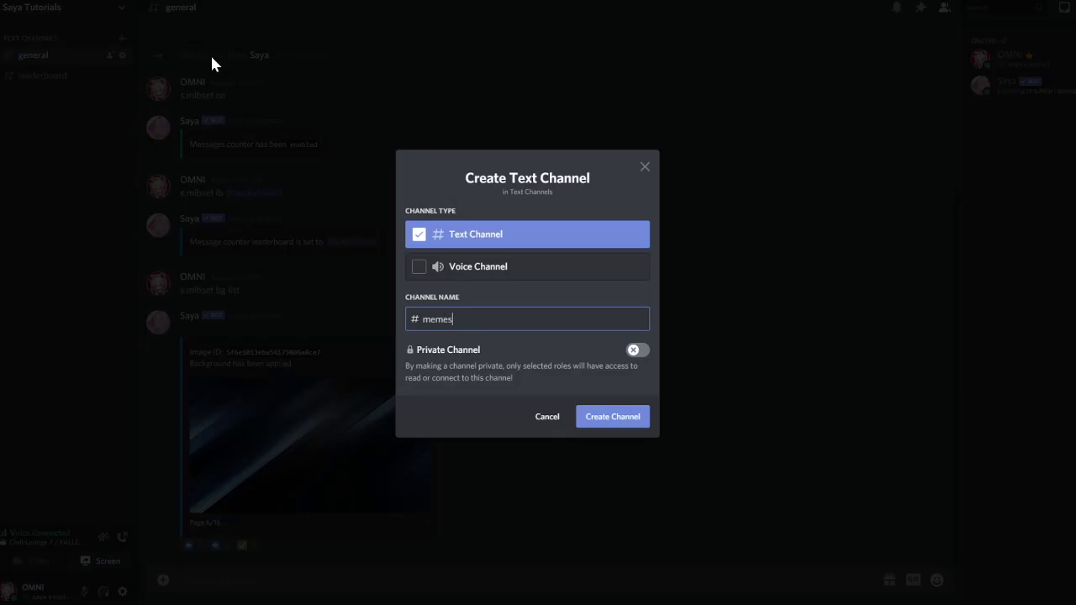
key("Return")
left_click_drag(25, 96, 34, 77)
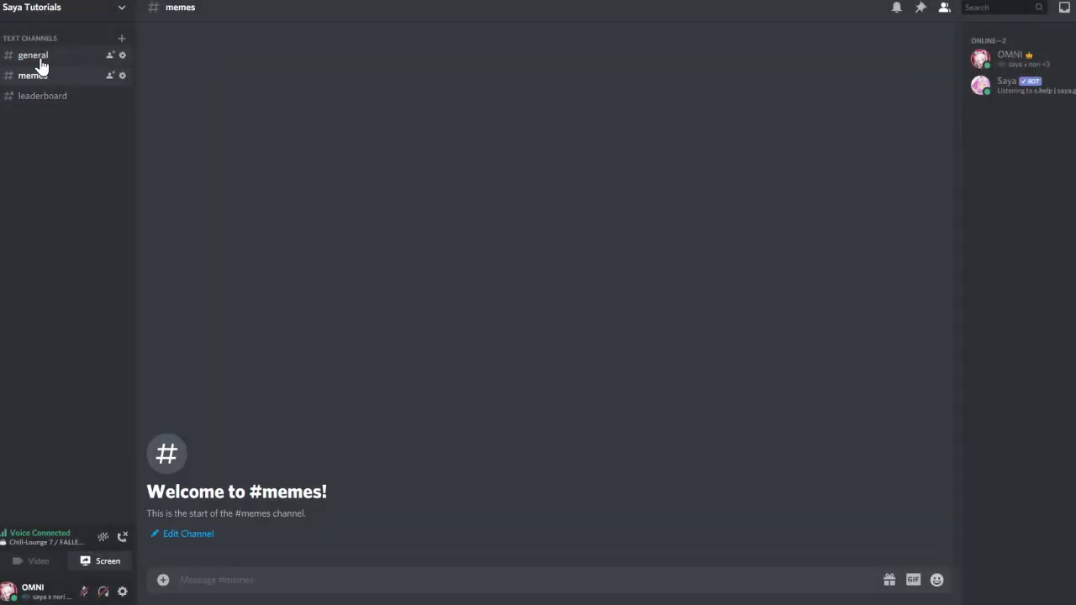
left_click(38, 57)
- Send 's.mlbset ignore #memes' in #general and highlight Saya's ignore confirmation
type("s.m")
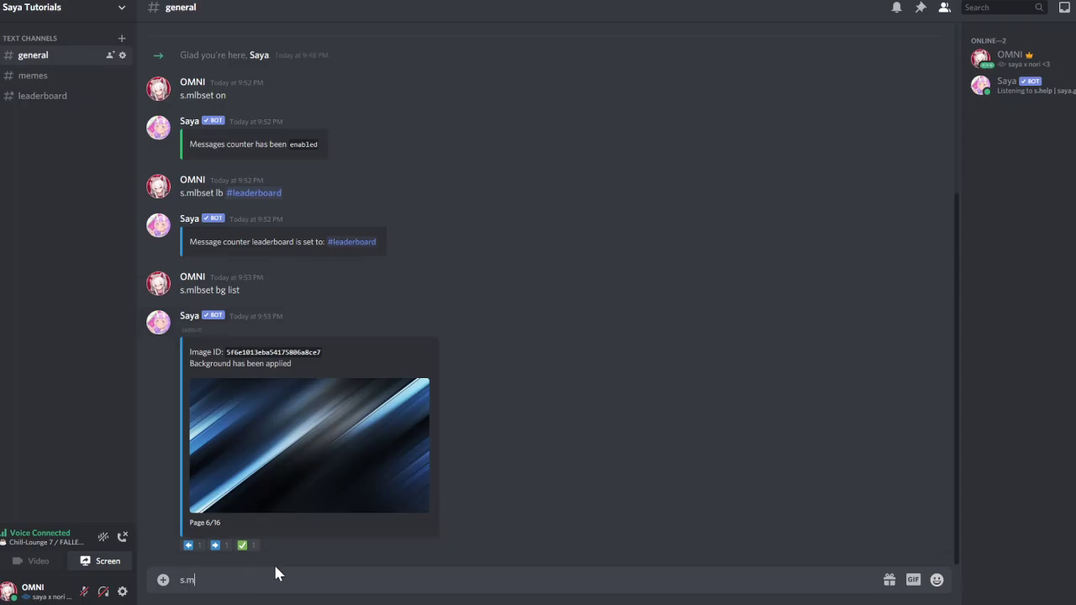
type("lbset ignore #")
type("memes")
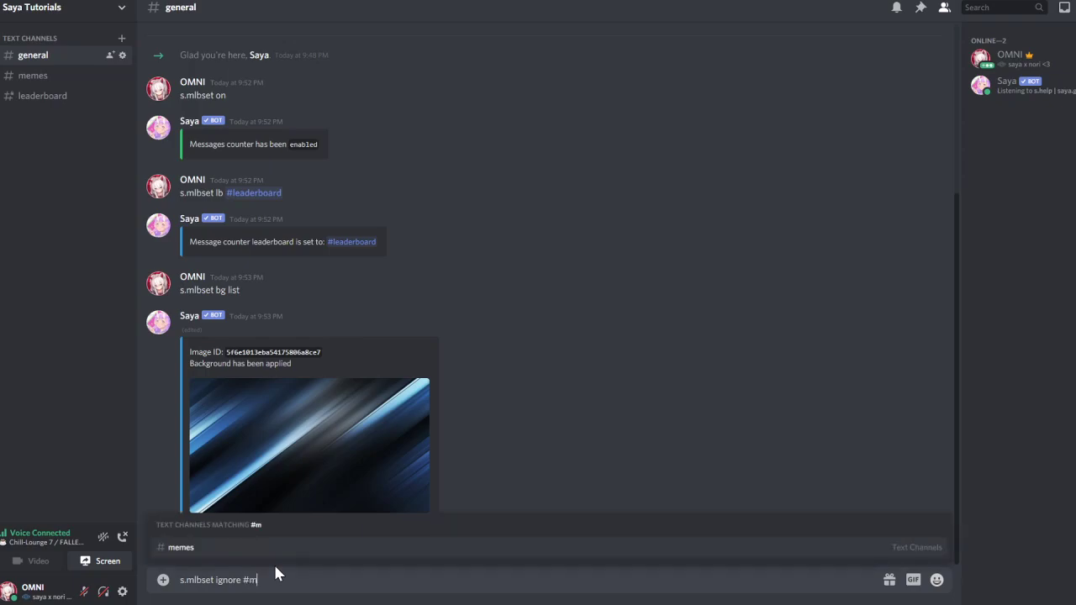
key("Return")
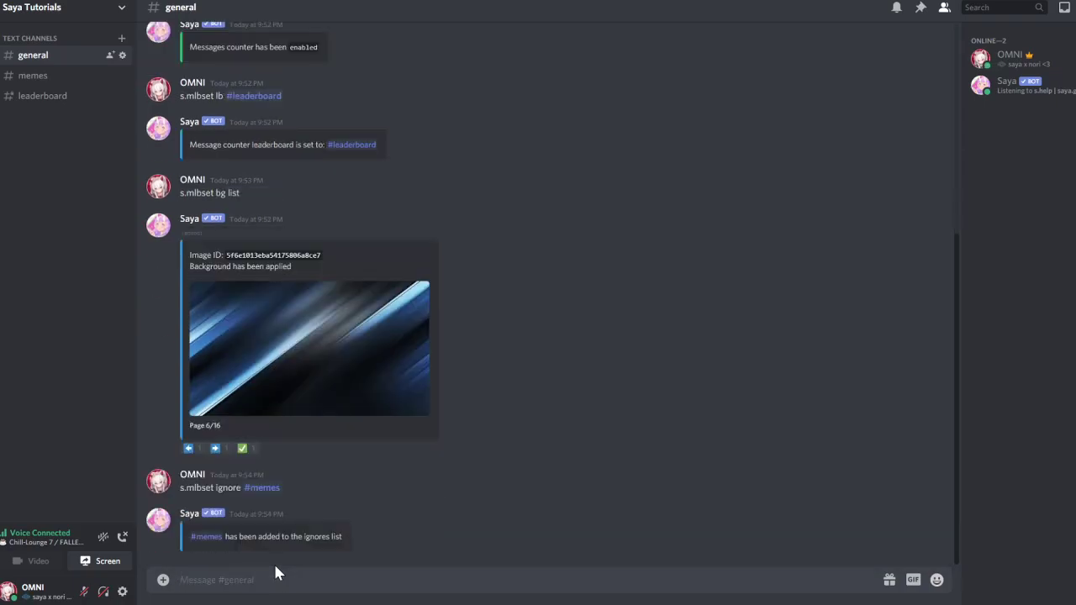
left_click_drag(239, 537, 346, 534)
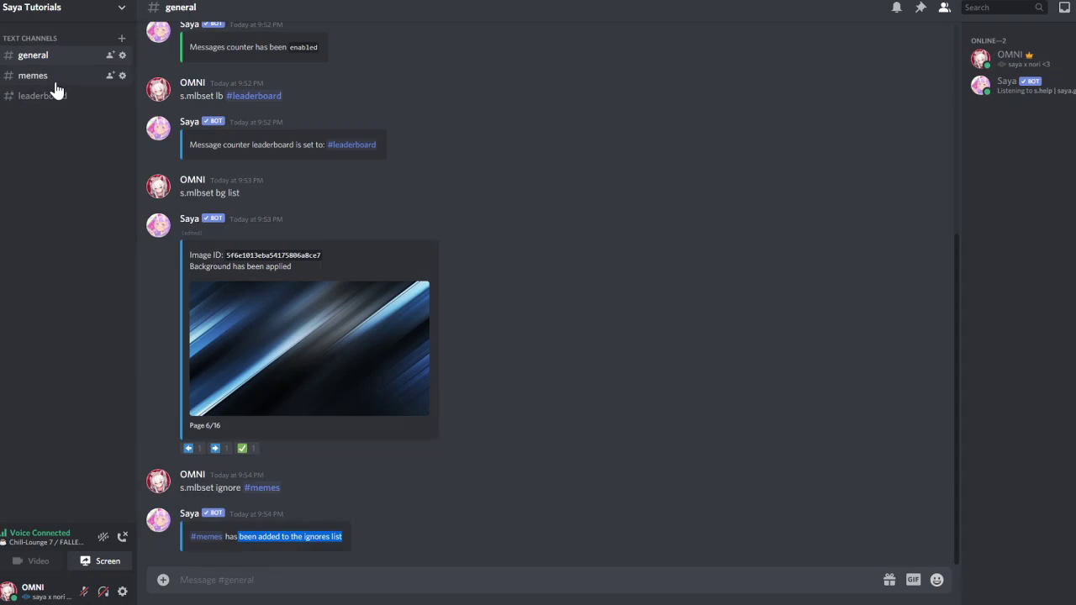
- Send 's.topmsg day' in #general to list today's top 10 message senders
left_click(202, 579)
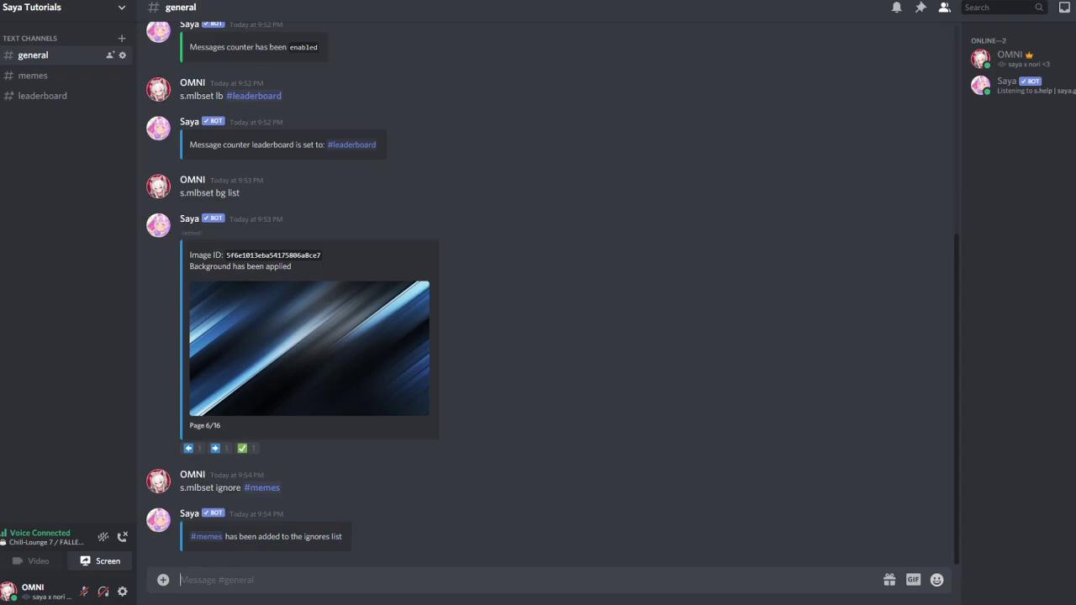
type("s.mlbset up")
key("BackSpace")
key("BackSpace")
key("BackSpace")
key("BackSpace")
key("BackSpace")
key("BackSpace")
key("BackSpace")
key("BackSpace")
key("BackSpace")
key("BackSpace")
key("BackSpace")
type("s.topmsg day")
key("Return")
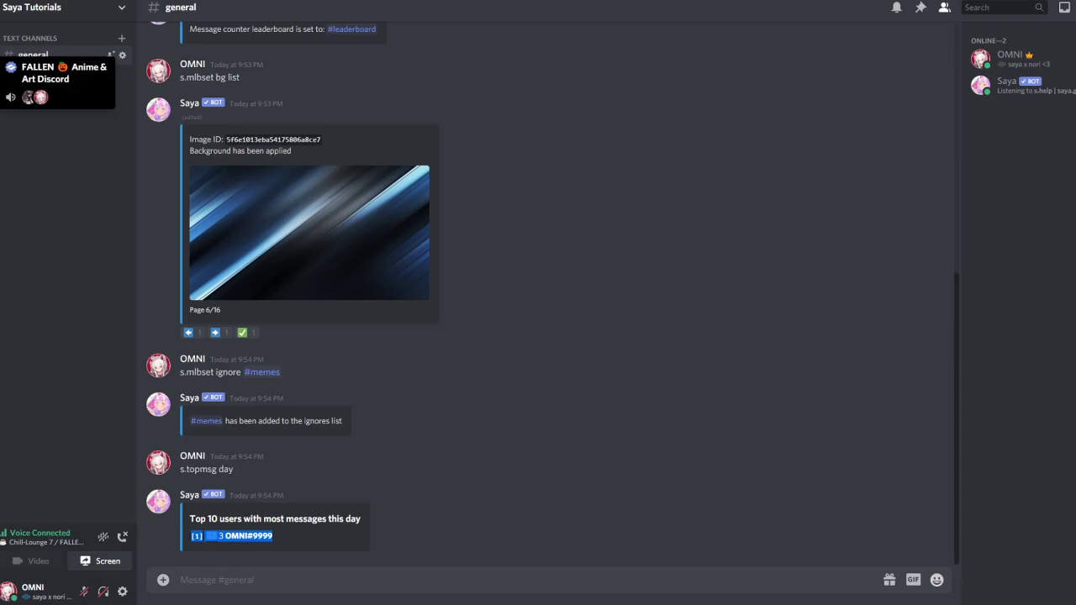
- On the FALLEN server, send 's.topmsg month' in #bot-developement
left_click(2, 80)
scroll(53, 204, "up", 5)
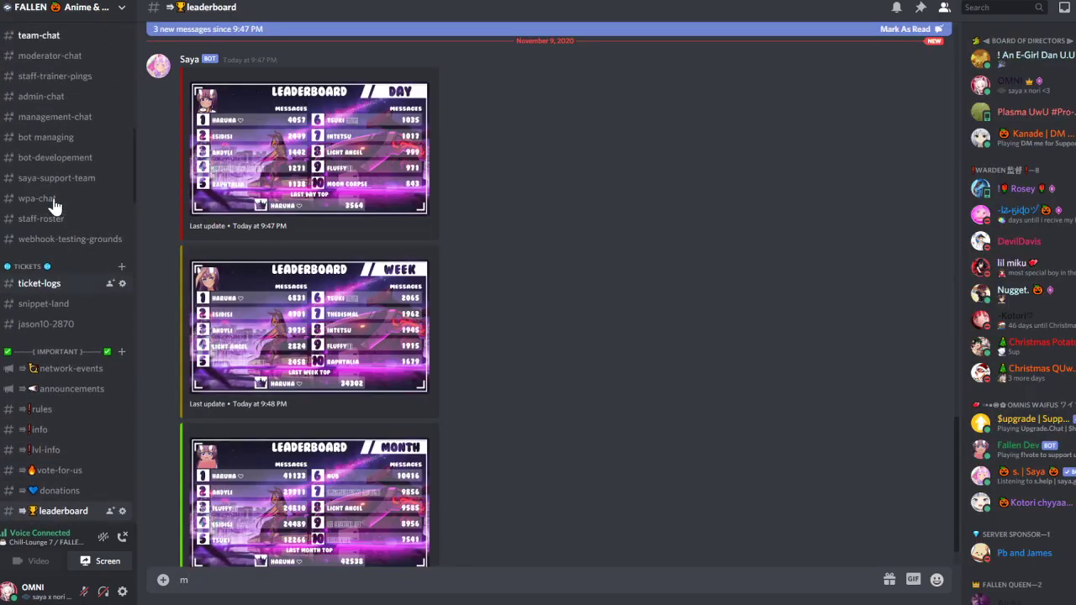
scroll(53, 204, "up", 1)
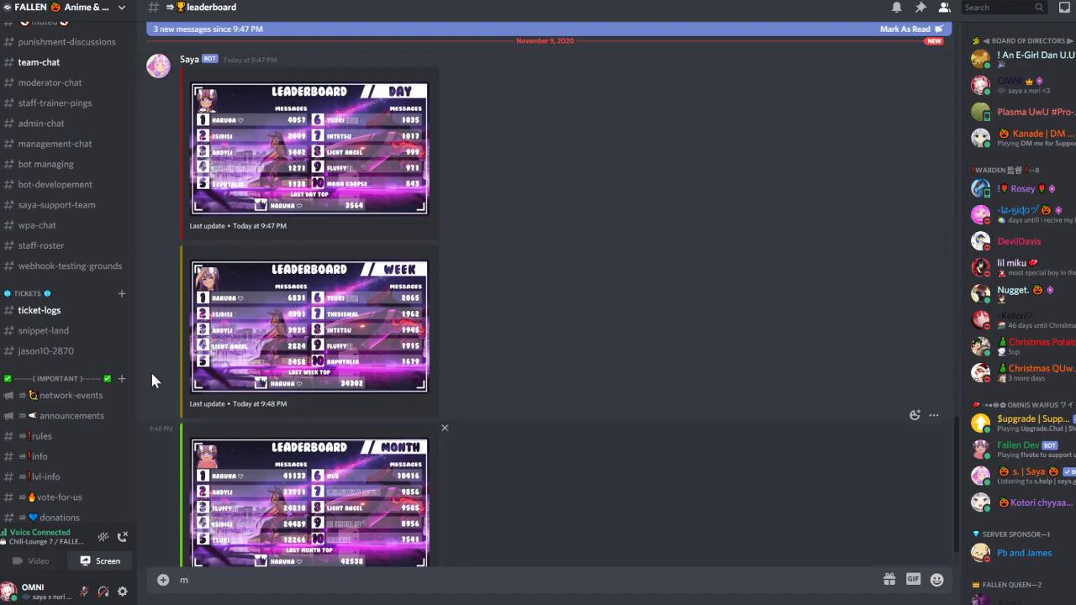
left_click(36, 187)
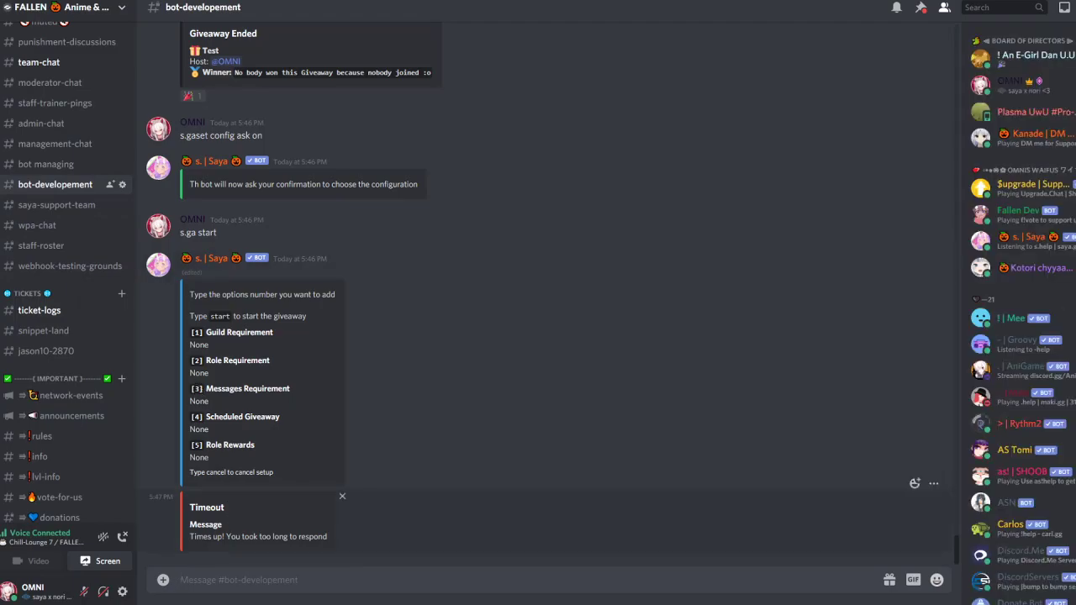
type("s.mkl")
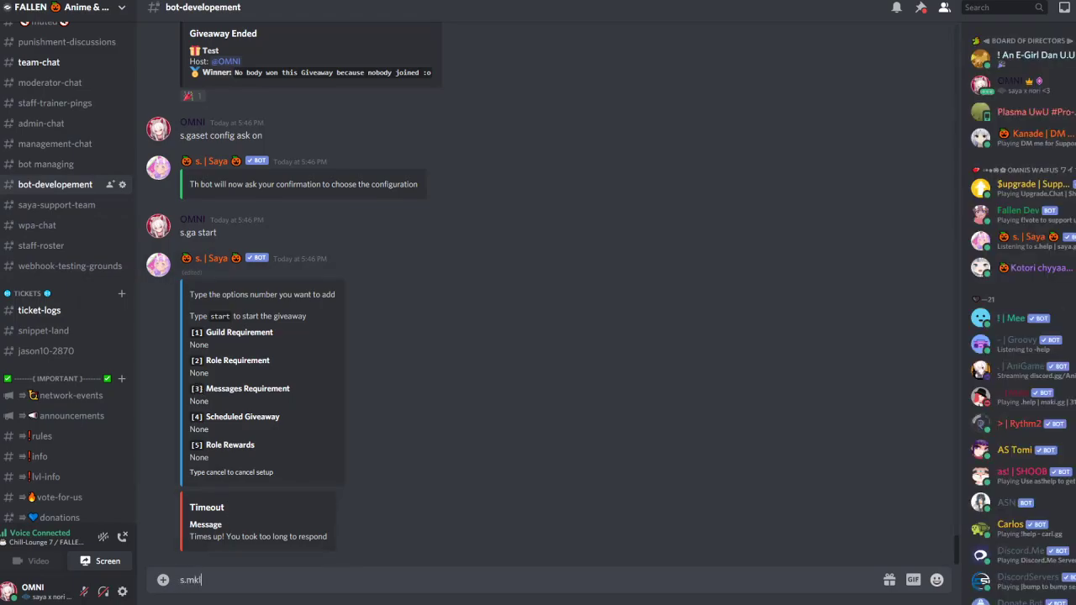
key("BackSpace")
type("lbset")
key("BackSpace")
key("BackSpace")
key("BackSpace")
key("BackSpace")
key("BackSpace")
key("BackSpace")
type("topmsg month")
key("Return")
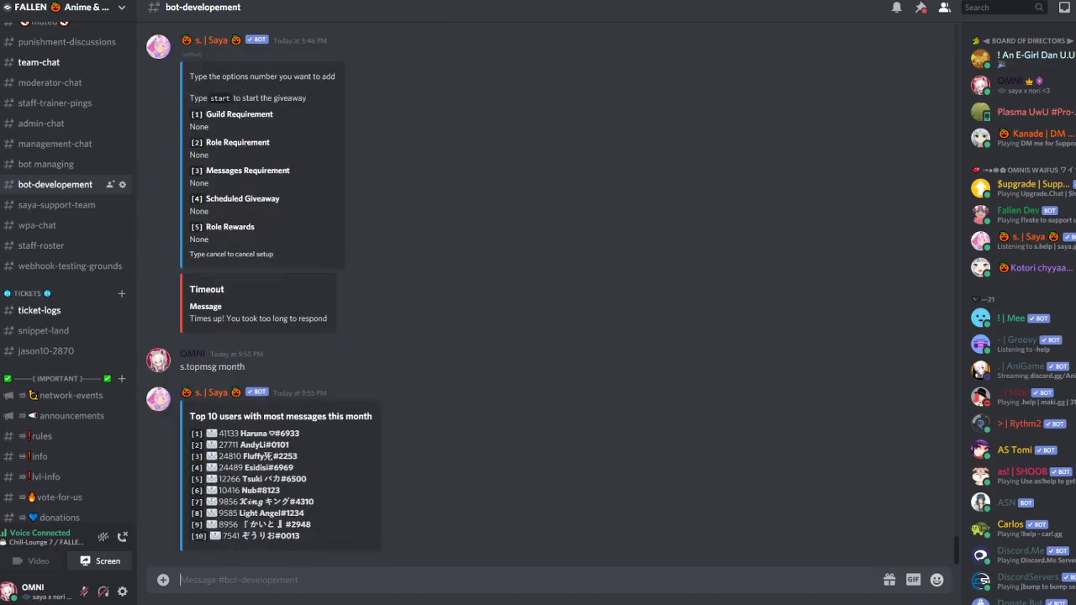
- Send 's.topmsg day' and highlight the last entries of Saya's daily top-10 list
type("s.topmsg")
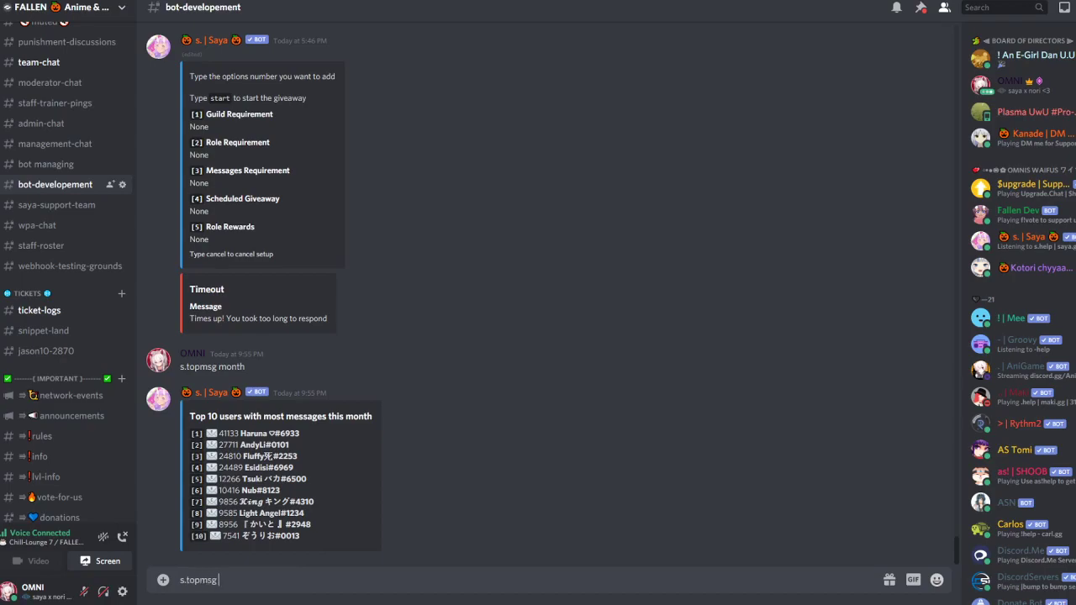
type(" day")
key("Return")
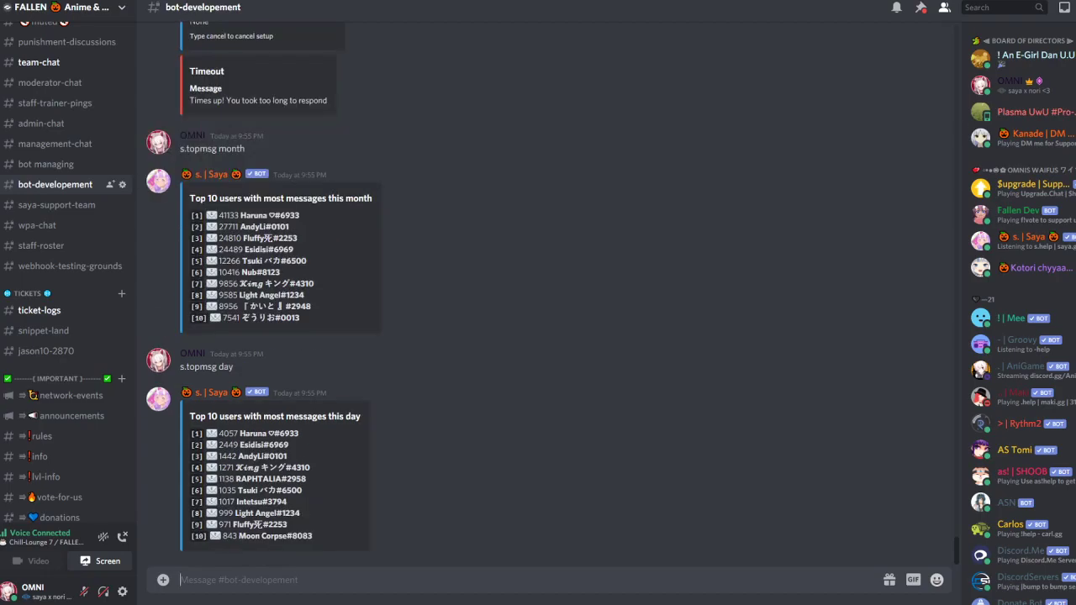
left_click_drag(202, 537, 266, 524)
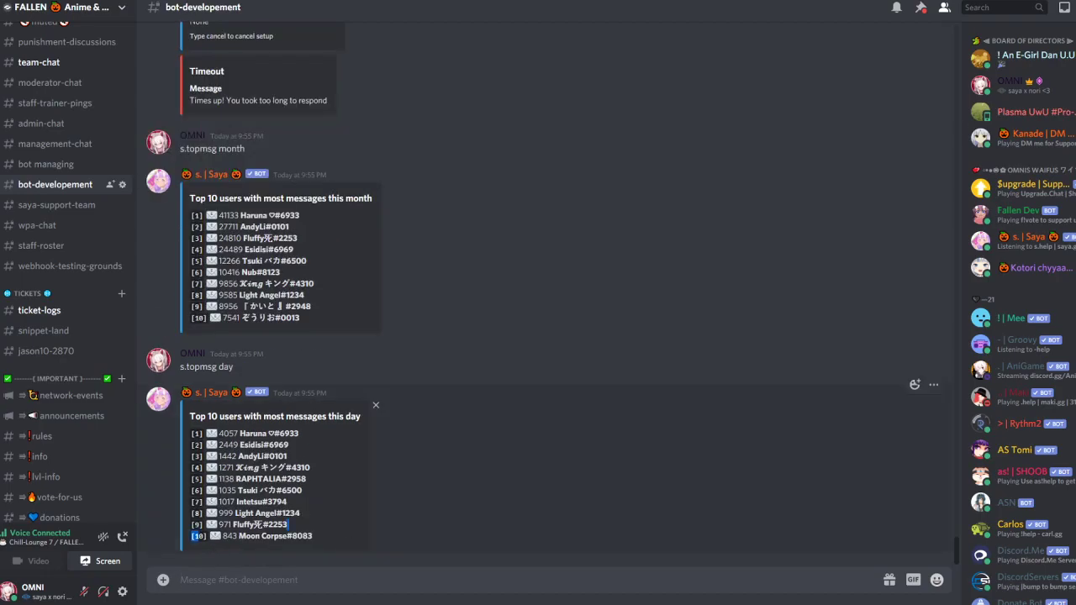
left_click(343, 538)
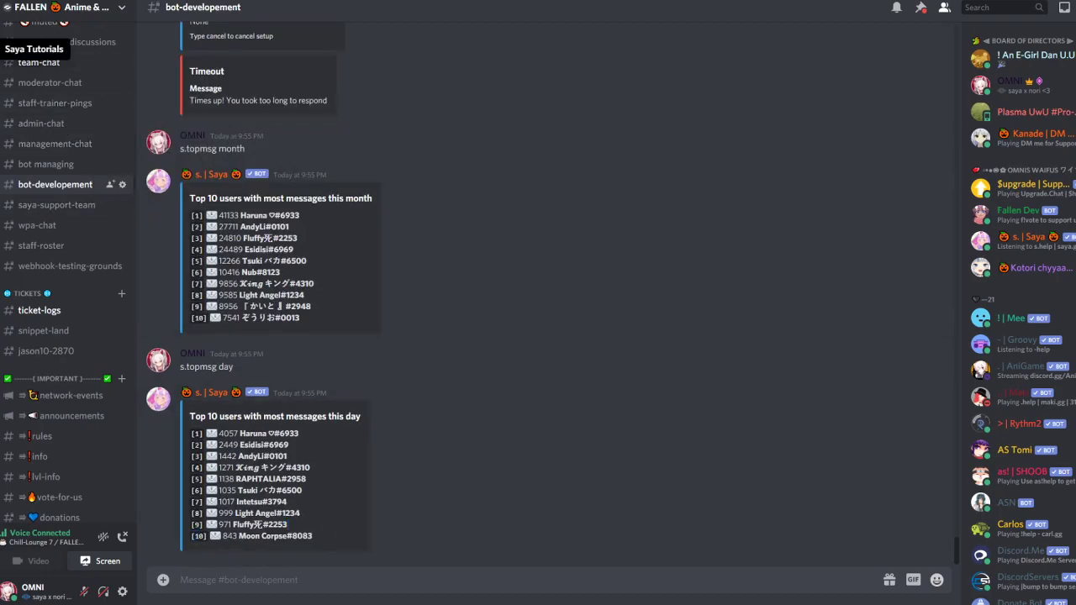
- View the day, week and month boards in Saya Tutorials' #leaderboard, then in FALLEN's #leaderboard
left_click(2, 49)
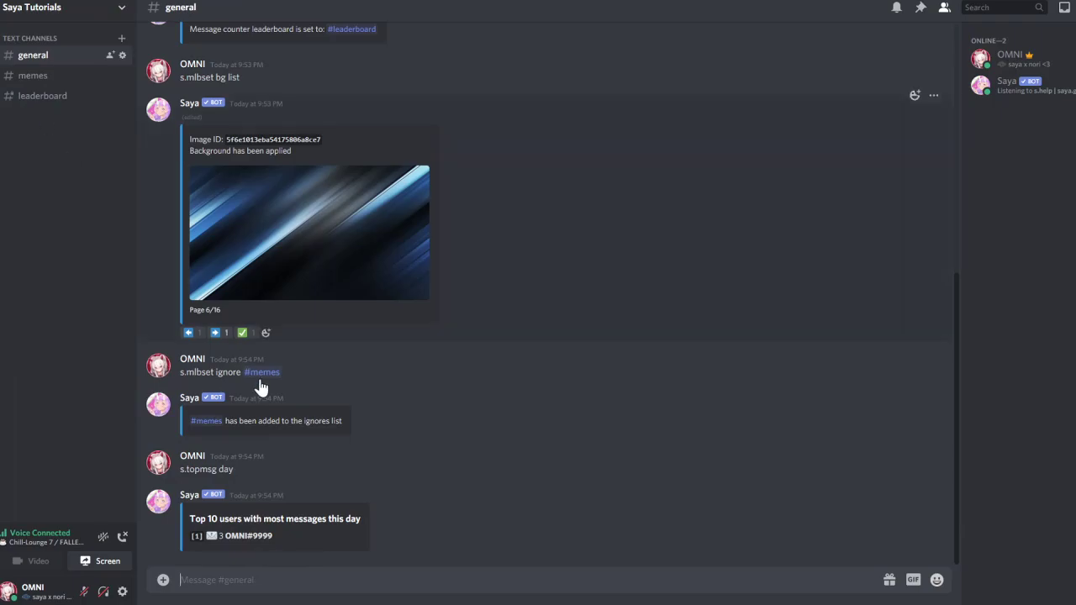
left_click(48, 97)
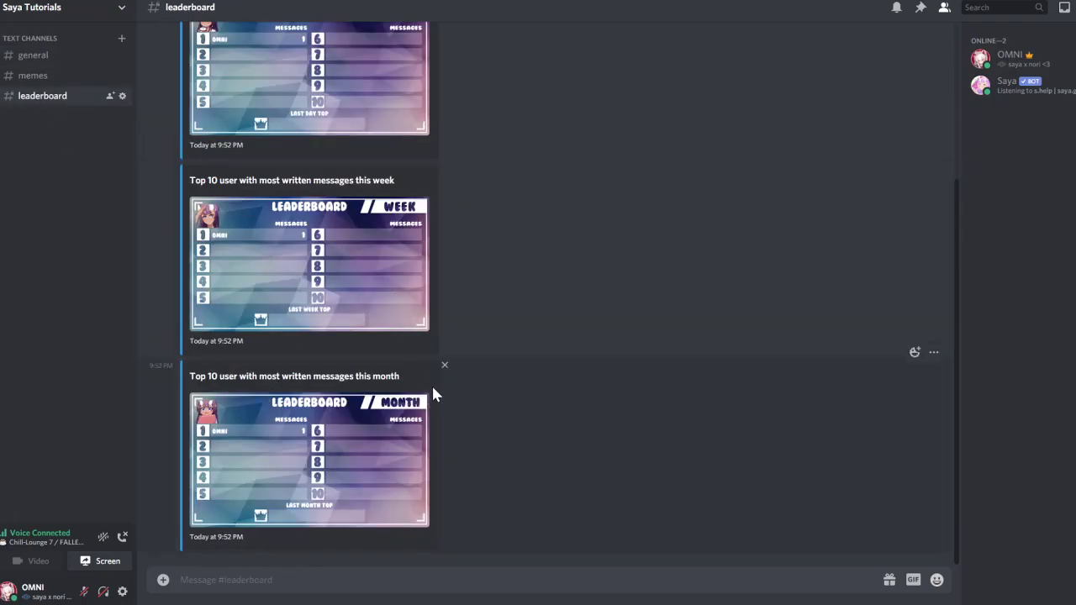
scroll(244, 154, "up", 3)
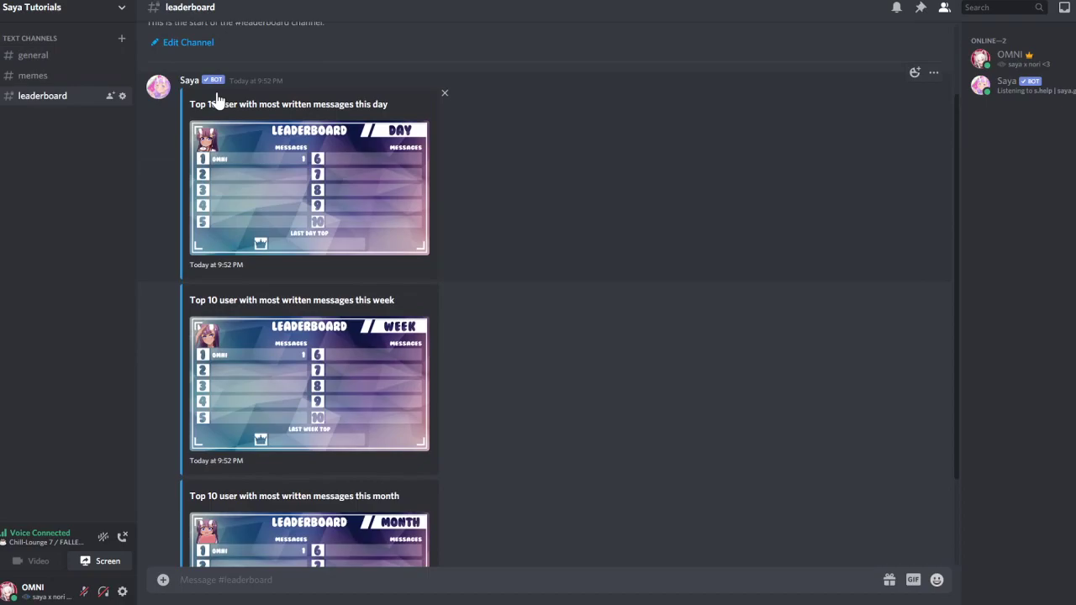
scroll(207, 263, "down", 3)
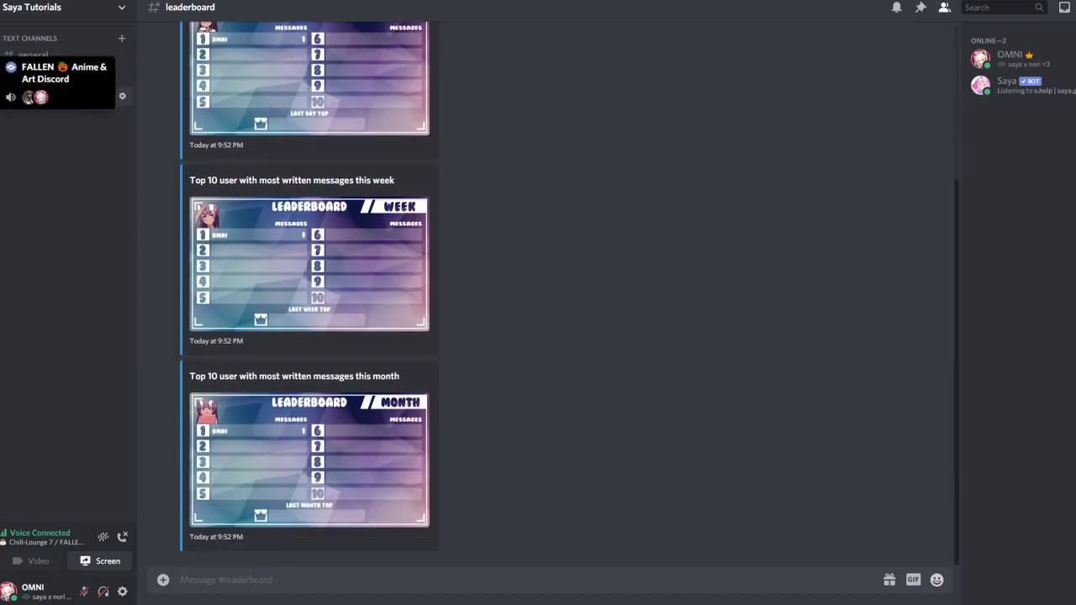
left_click(2, 72)
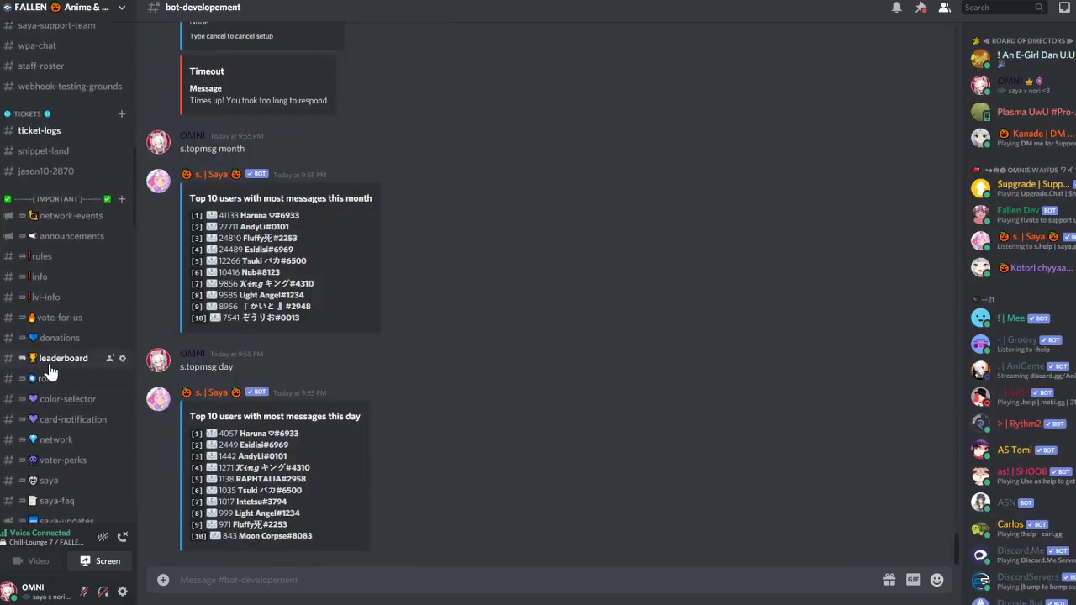
left_click(52, 360)
type("m")
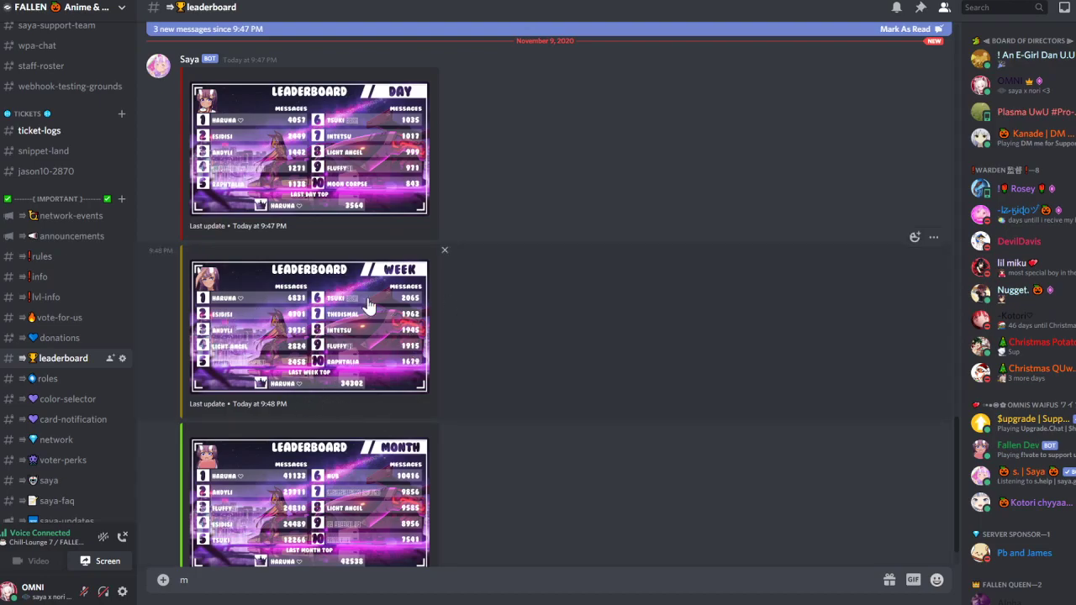